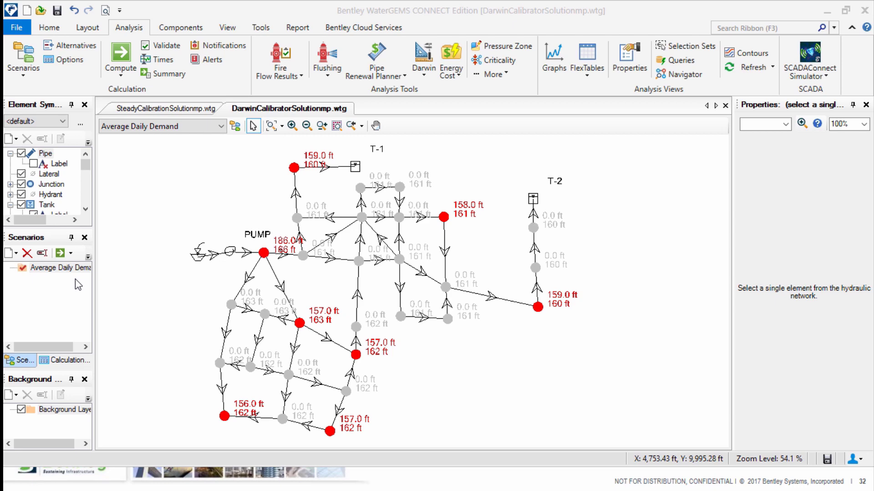
- Switch to the SteadyCalibrationSolutionmp.wtg model to view its Average Day network results
left_click(153, 114)
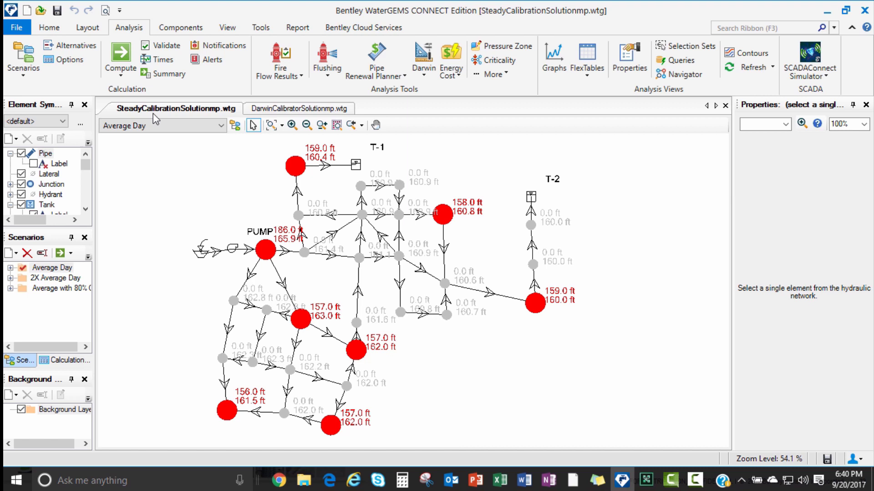
scroll(285, 272, "up", 2)
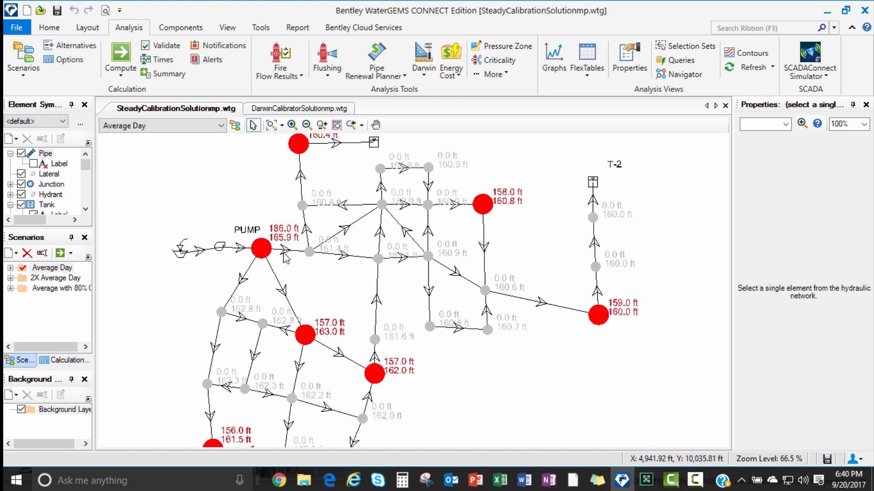
scroll(268, 260, "up", 1)
scroll(255, 256, "up", 1)
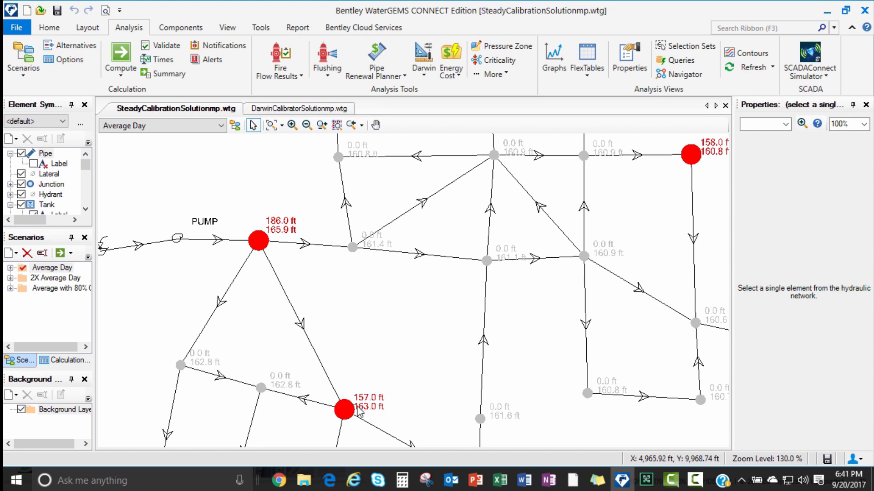
scroll(335, 332, "down", 1)
scroll(334, 333, "down", 1)
scroll(335, 333, "down", 1)
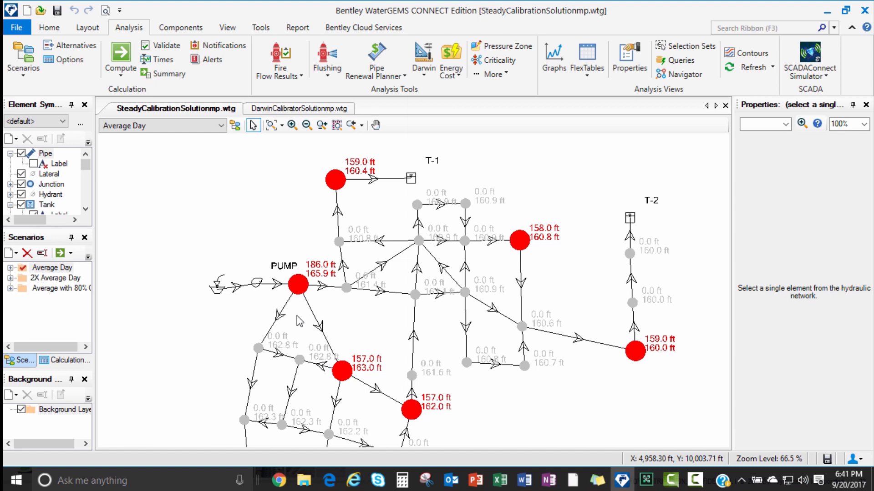
- Toggle between 2X Average Day and Average Day, leaving 2X Average Day active
left_click(157, 126)
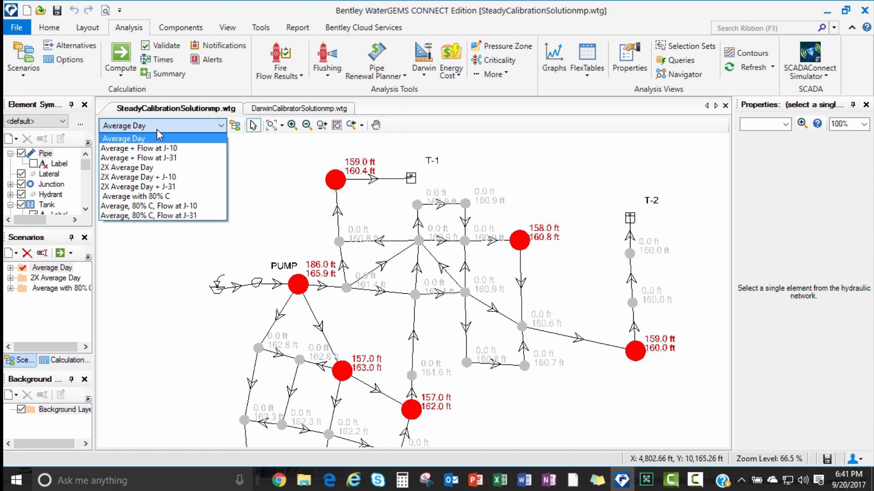
left_click(156, 167)
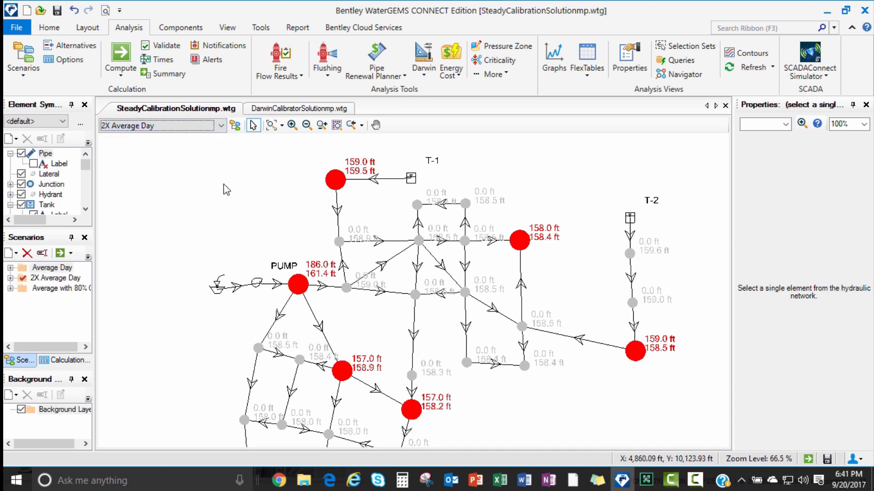
left_click(140, 125)
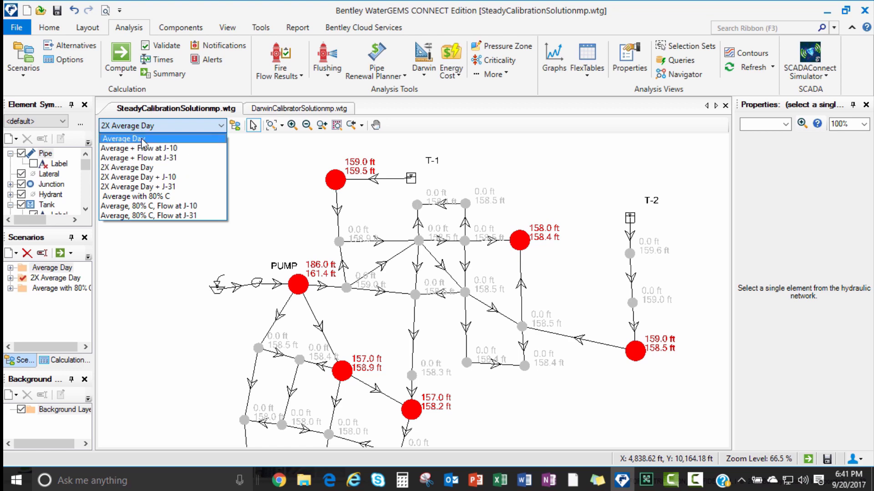
left_click(140, 135)
scroll(305, 288, "up", 2)
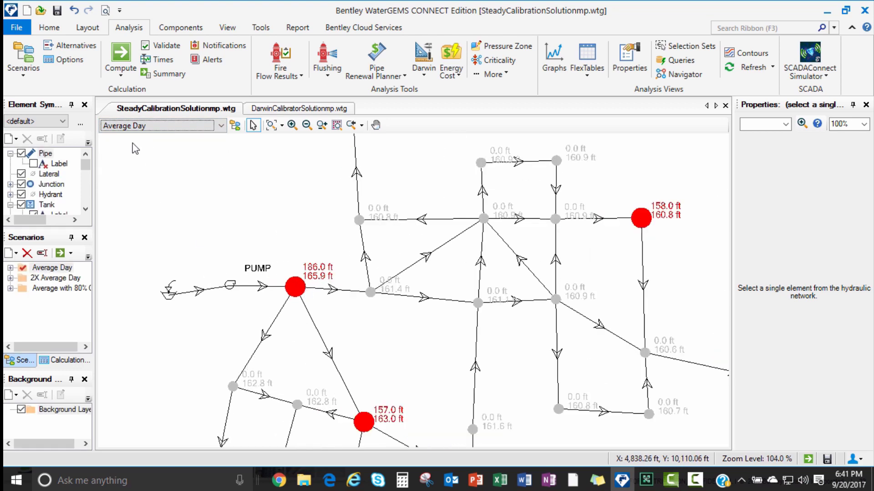
left_click(138, 126)
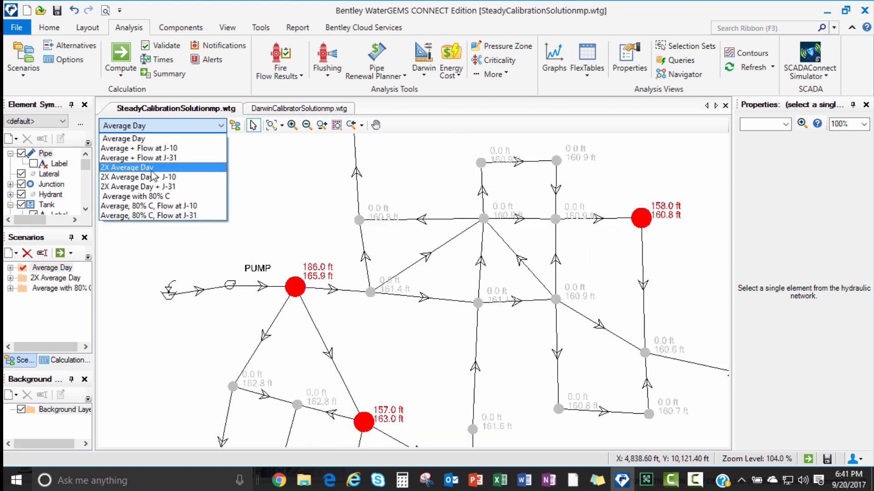
left_click(153, 176)
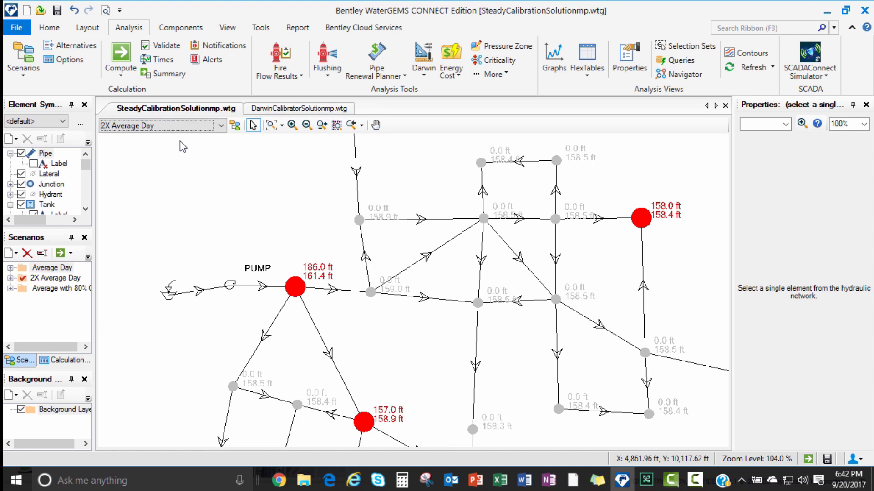
scroll(270, 287, "down", 1)
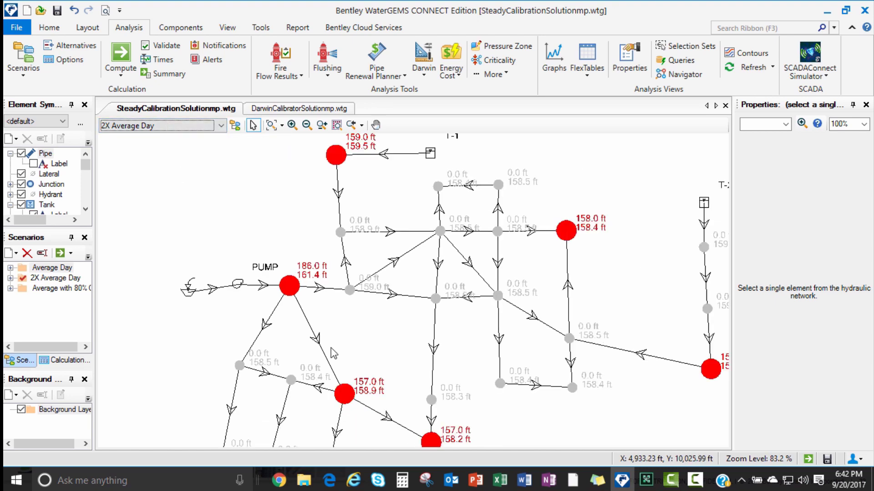
scroll(365, 427, "up", 1)
left_click_drag(353, 410, 343, 347)
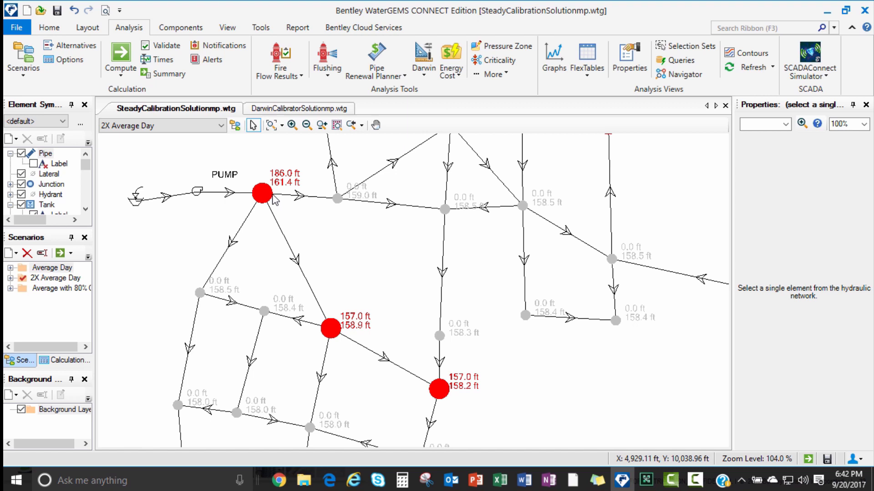
left_click(169, 132)
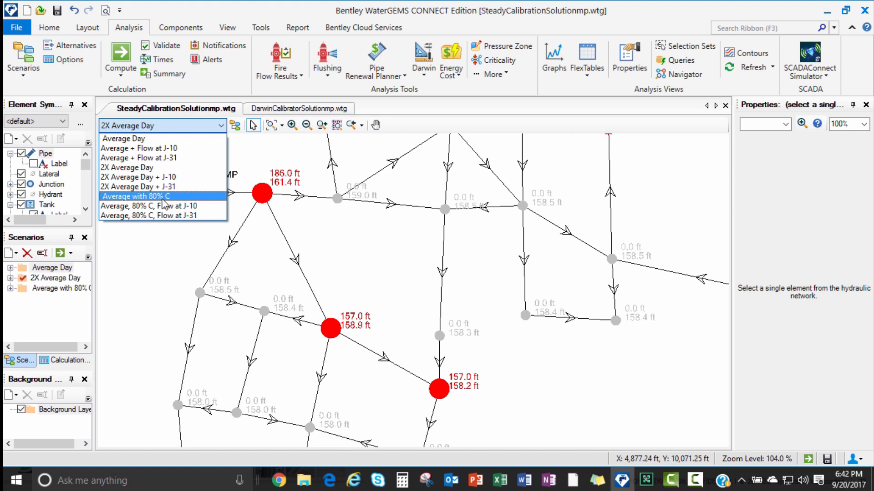
left_click(165, 197)
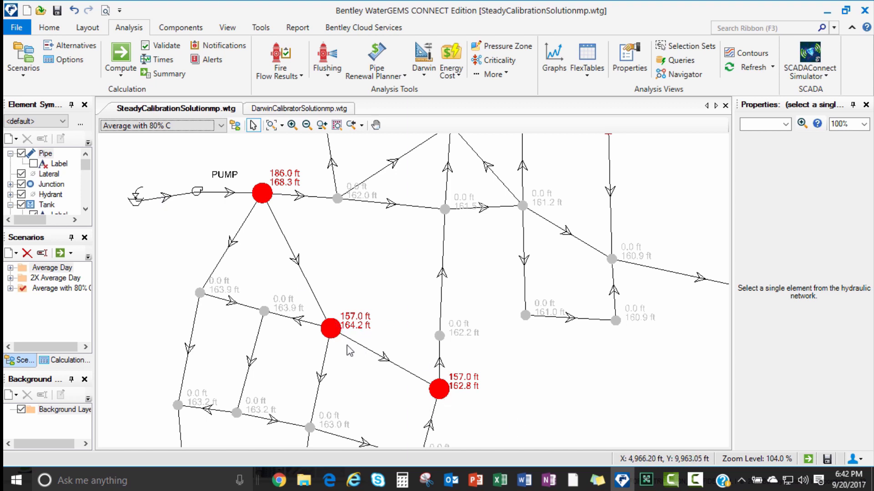
left_click(137, 125)
left_click(125, 168)
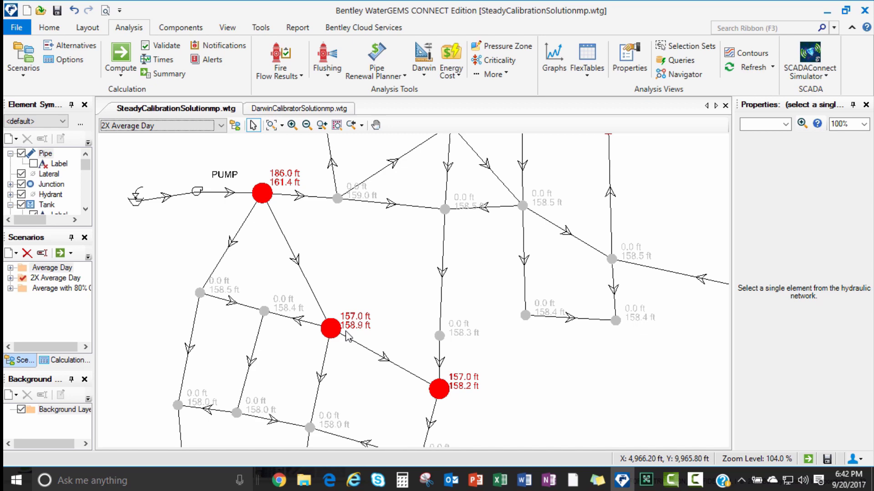
left_click_drag(483, 323, 399, 399)
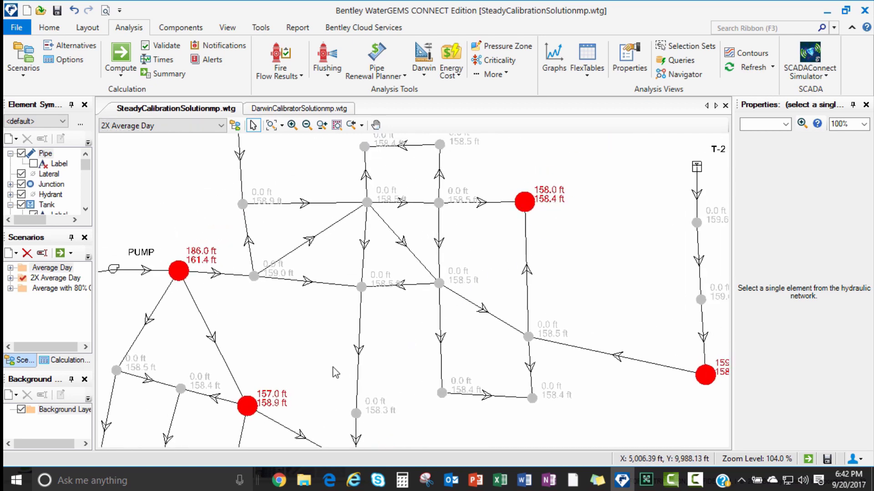
left_click_drag(424, 330, 462, 242)
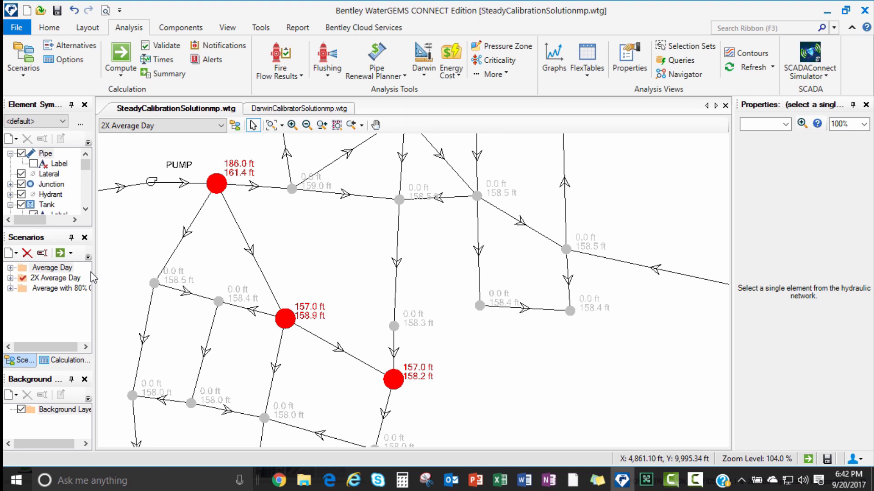
- Create a child scenario under 2X Average Day and name it 'test p-22'
left_click(65, 279)
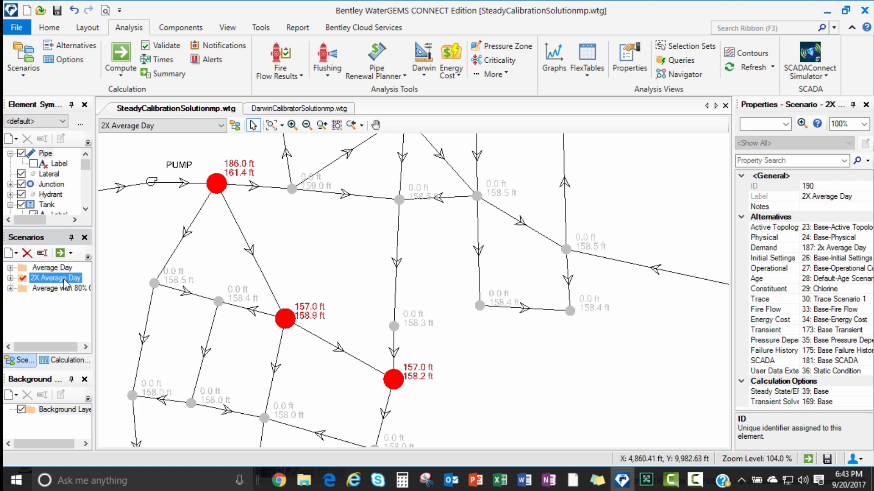
right_click(68, 281)
mouse_move(116, 334)
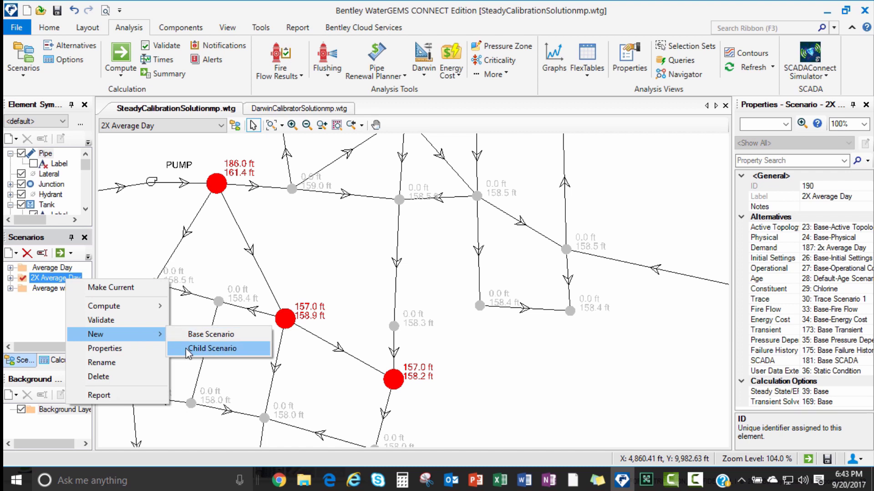
left_click(189, 352)
left_click(61, 311)
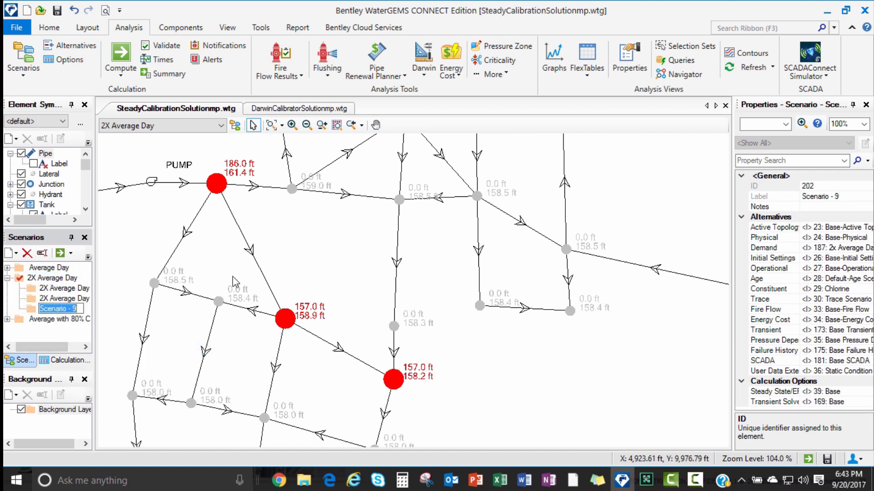
left_click(250, 252)
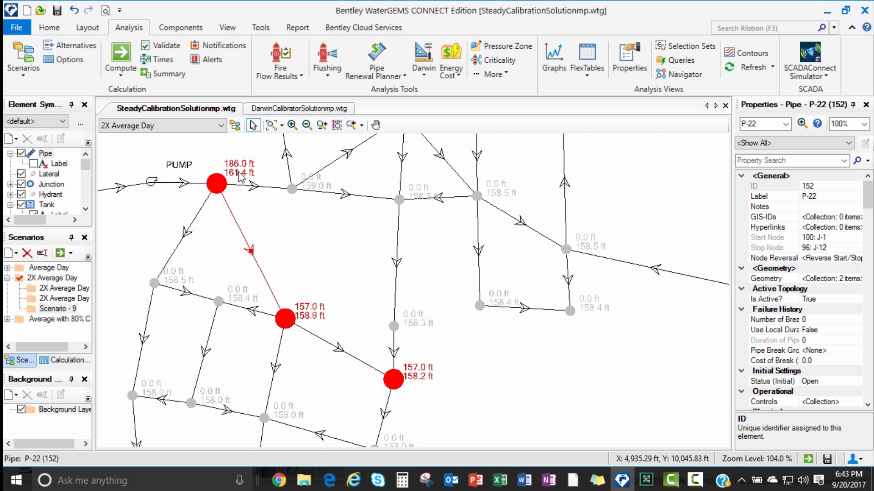
left_click(54, 311)
left_click(69, 311)
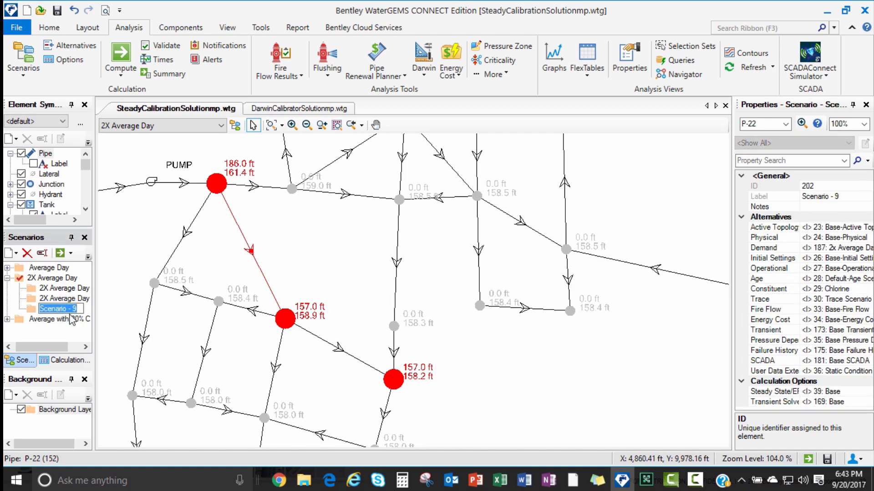
type("test ")
type("p-22")
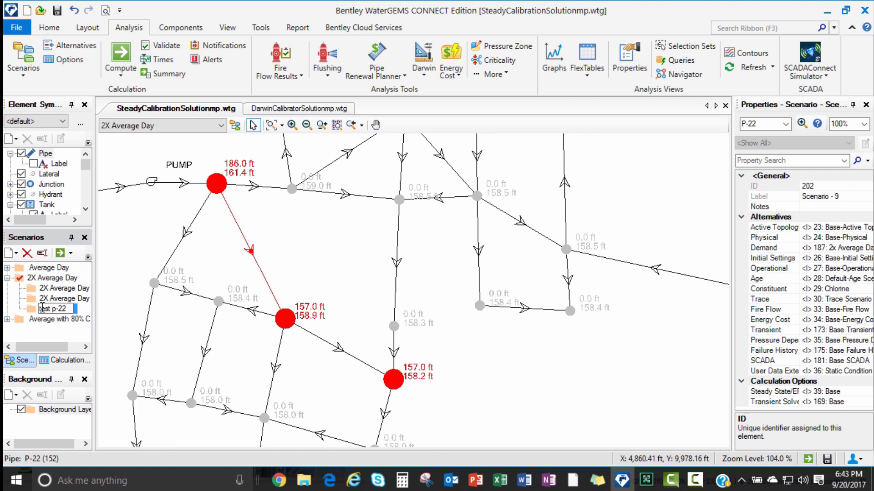
key("Return")
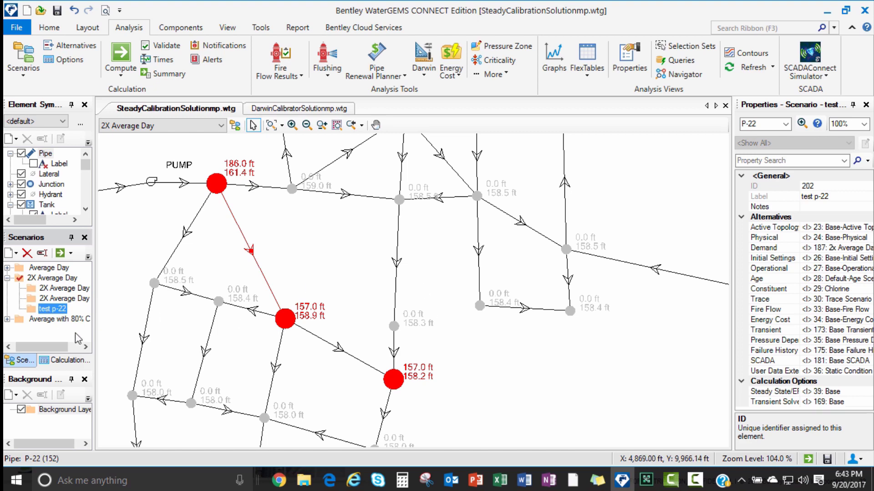
- In the Alternatives manager, add child alternative 'p-22' under Base-Initial Settings
left_click(68, 45)
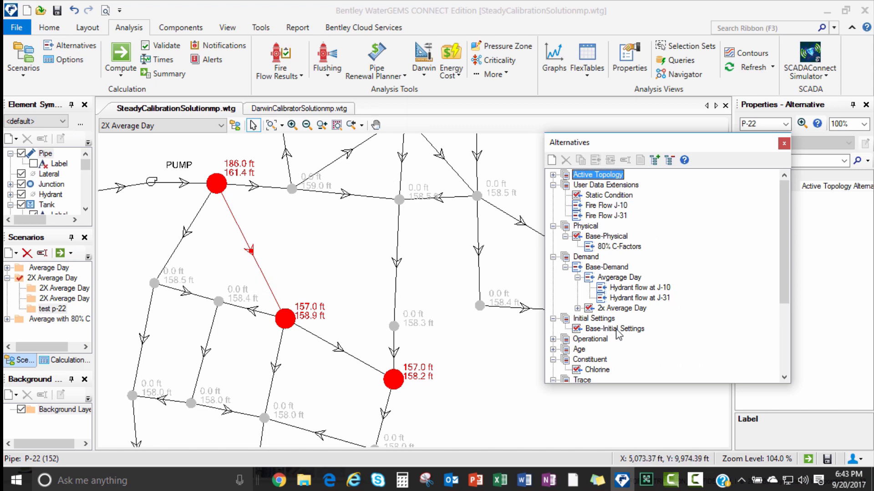
left_click(584, 331)
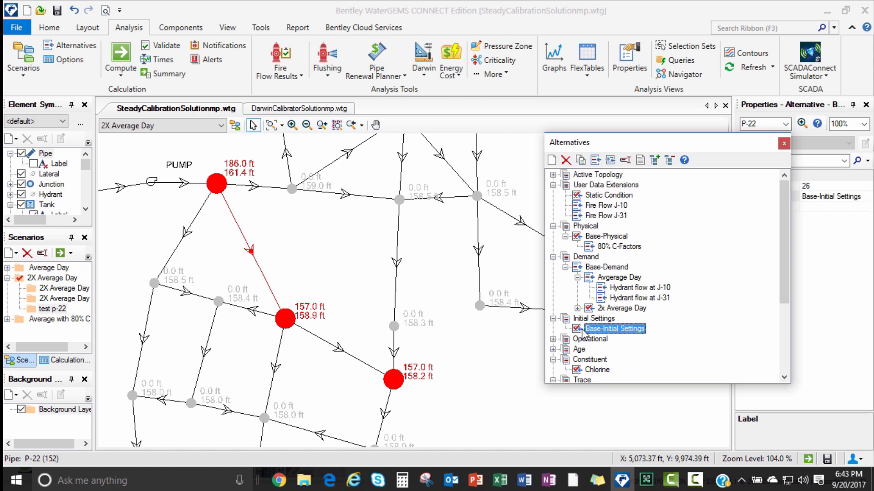
right_click(584, 332)
mouse_move(642, 338)
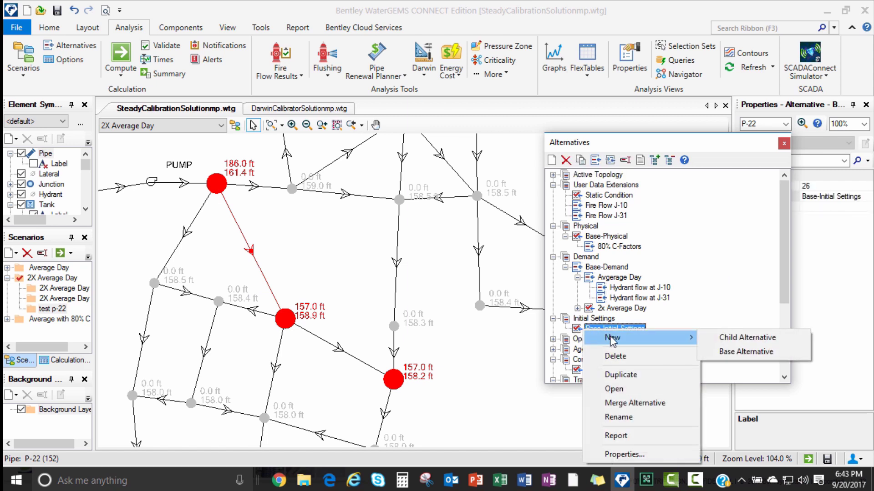
left_click(738, 340)
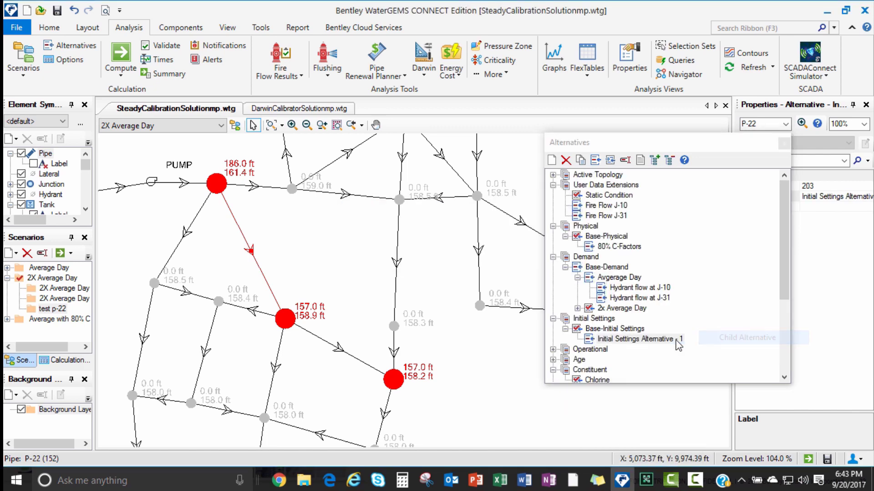
left_click(637, 345)
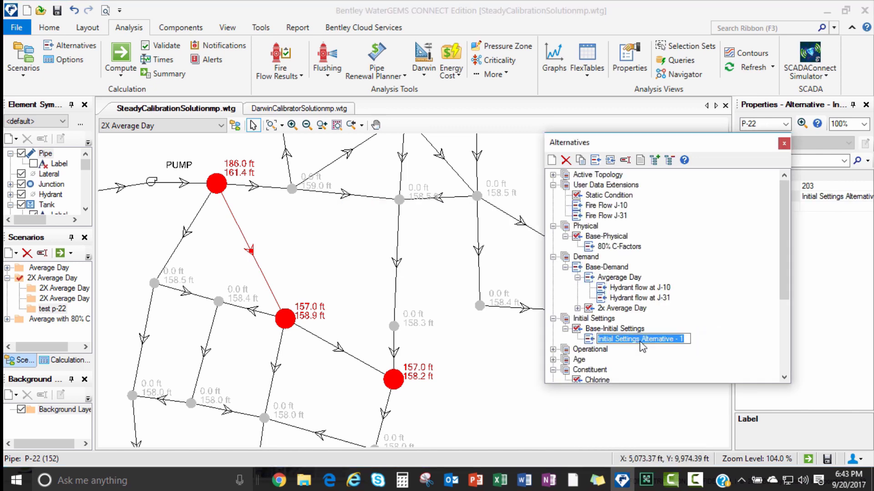
type("p-22")
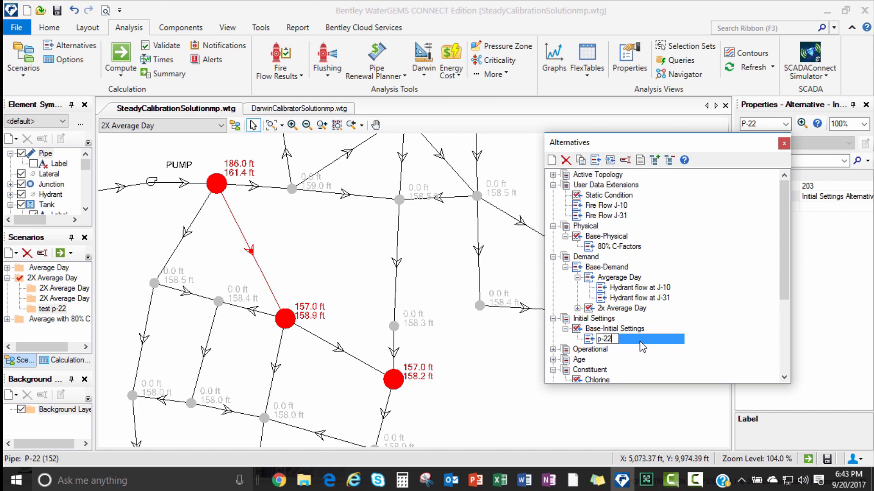
key("Return")
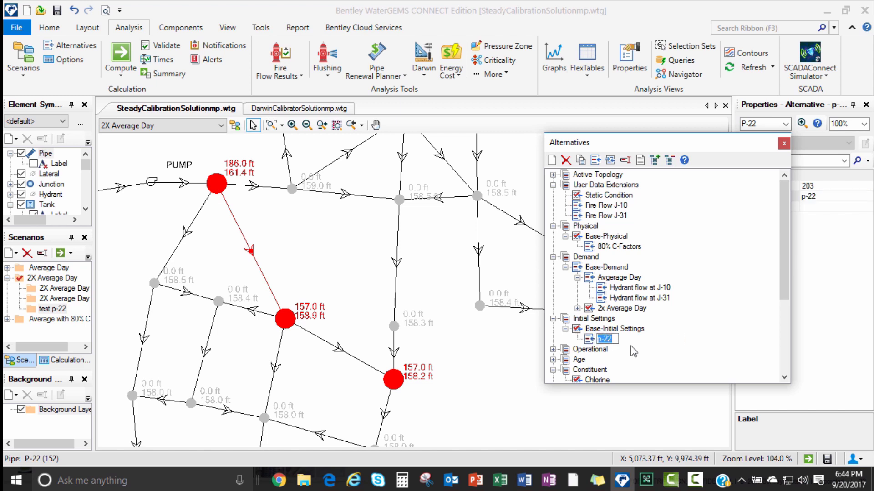
- In the p-22 alternative, sort pipes by label and set P-22's initial status to Closed
double_click(603, 339)
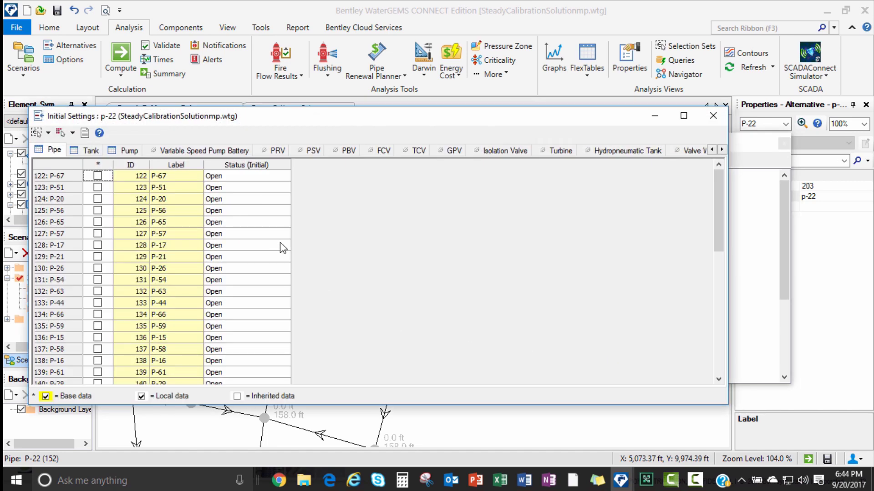
left_click_drag(169, 121, 373, 98)
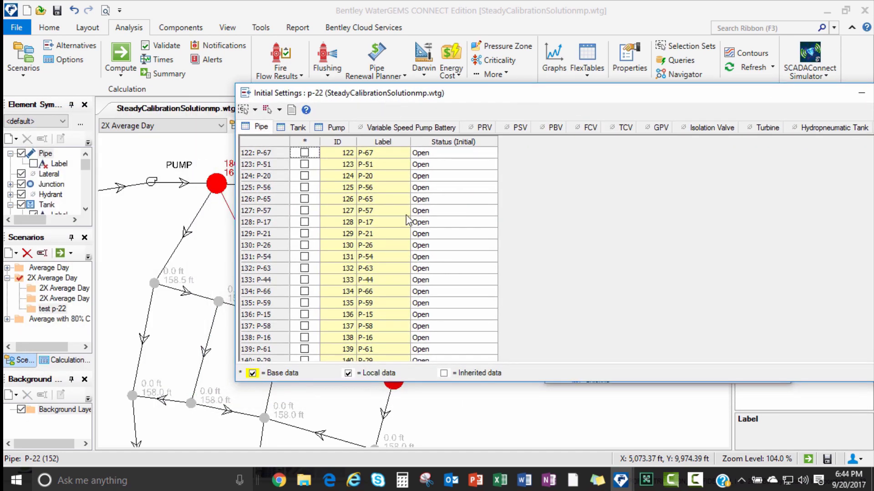
scroll(396, 251, "down", 2)
scroll(395, 247, "down", 2)
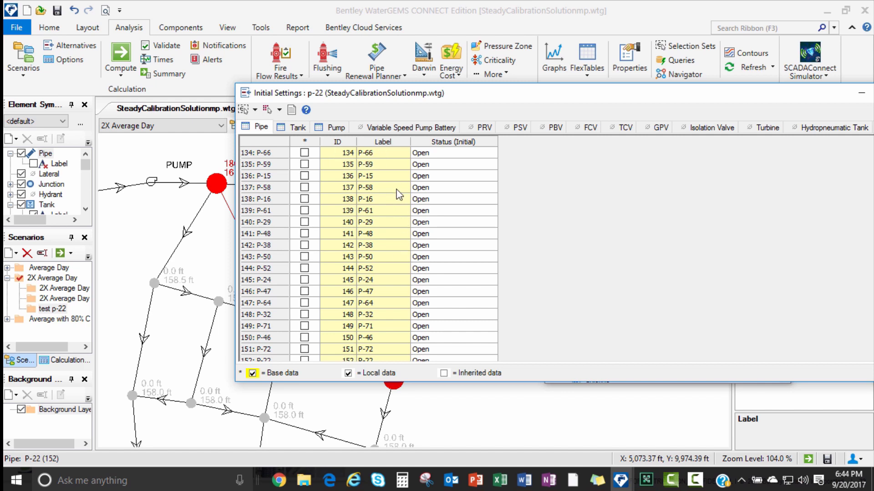
scroll(389, 265, "down", 3)
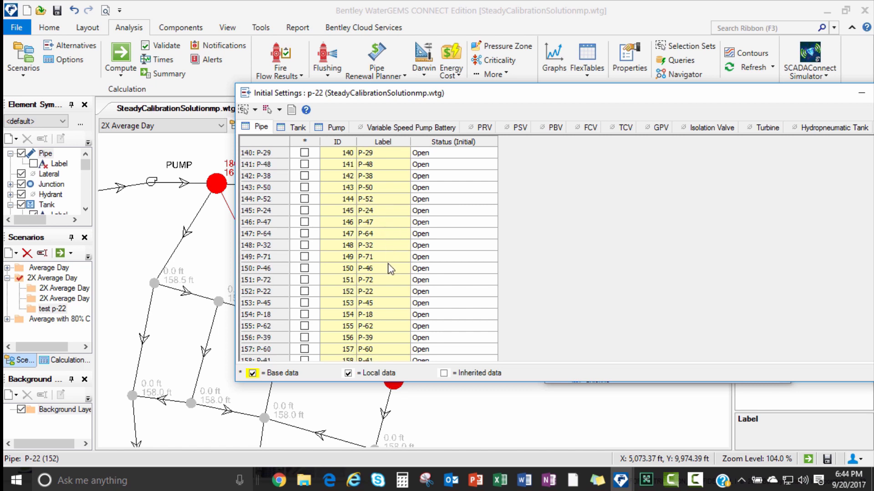
scroll(390, 268, "down", 3)
right_click(371, 142)
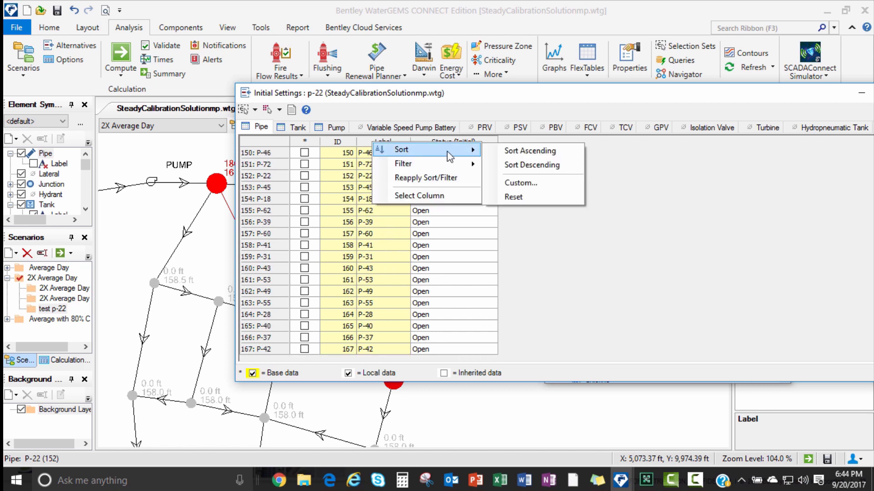
left_click(509, 152)
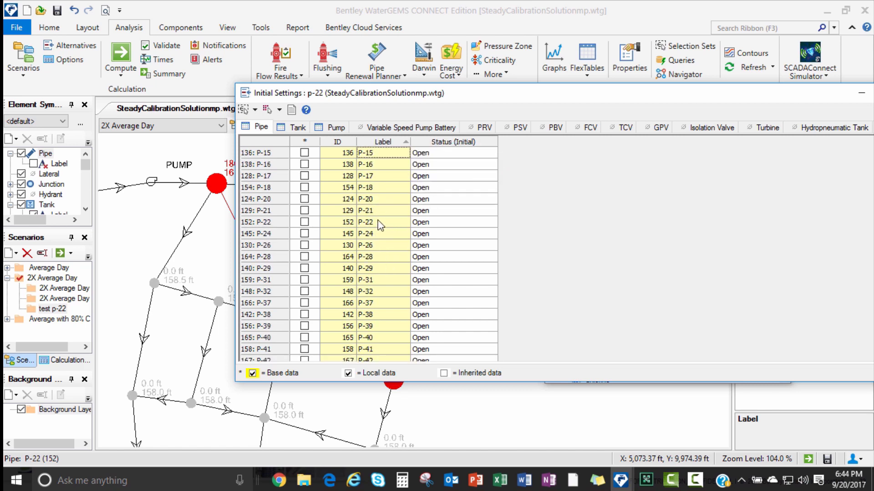
left_click(383, 223)
left_click(418, 223)
left_click(490, 222)
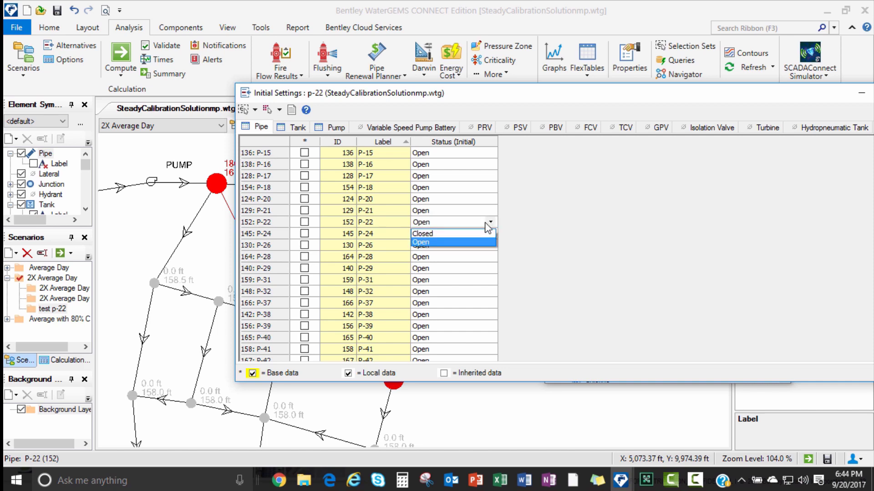
left_click(463, 233)
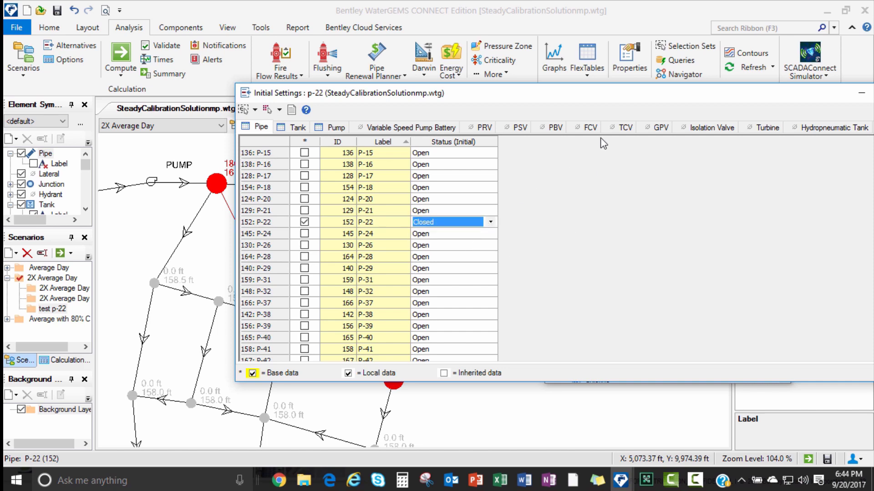
left_click_drag(741, 95, 501, 112)
left_click(680, 112)
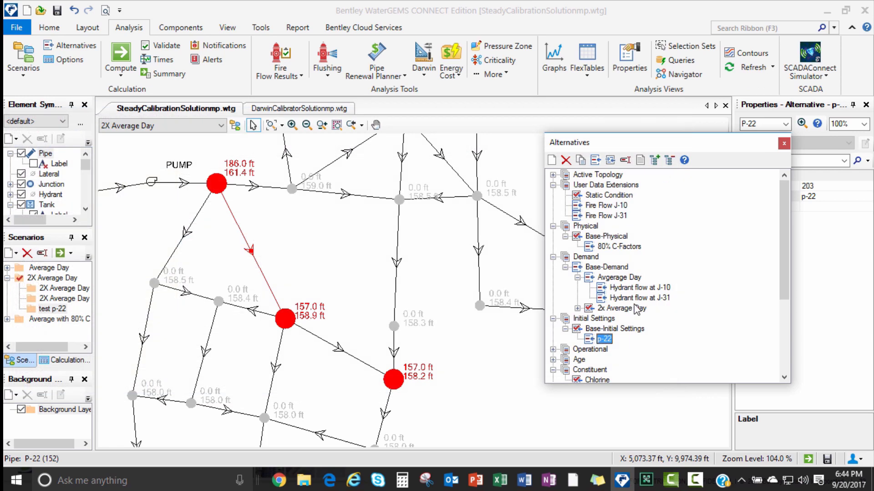
- Set scenario test p-22's Initial Settings to '203: p-22' and close the Alternatives manager
left_click(52, 309)
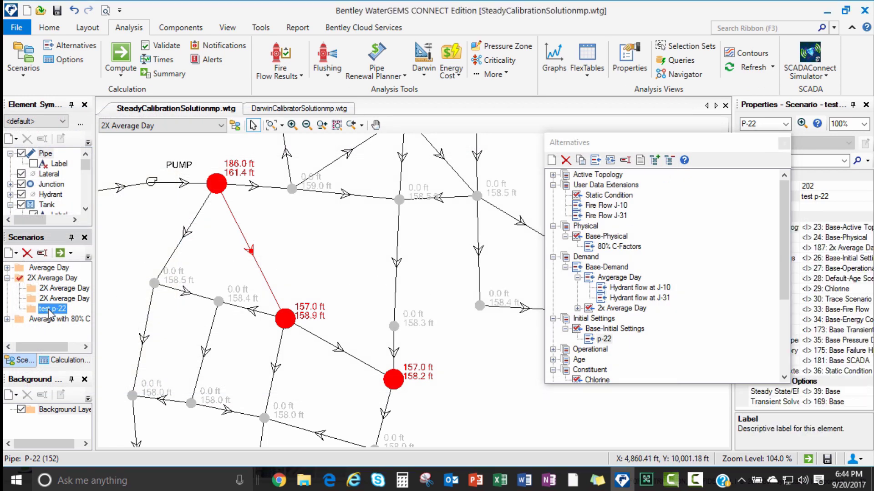
left_click_drag(734, 144, 647, 137)
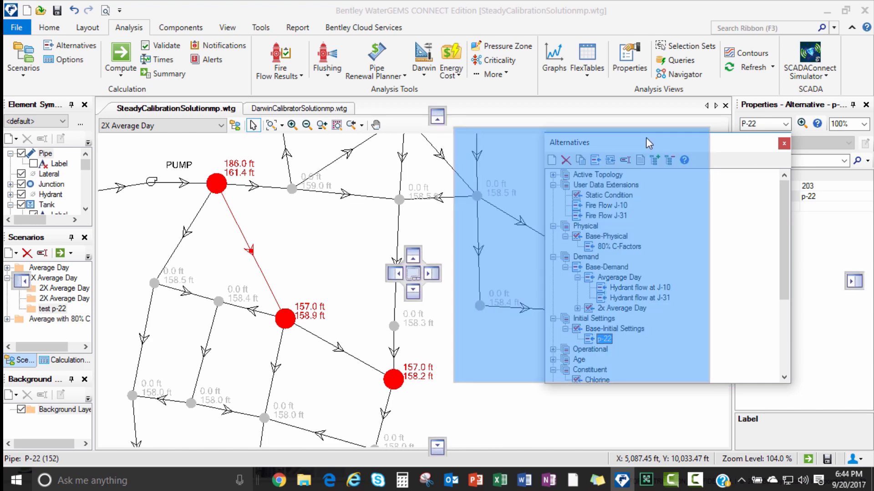
left_click(59, 310)
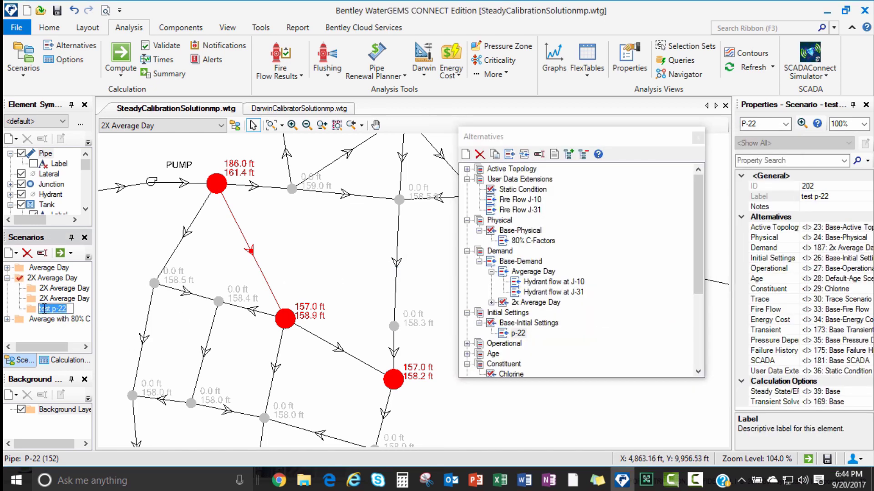
key("Escape")
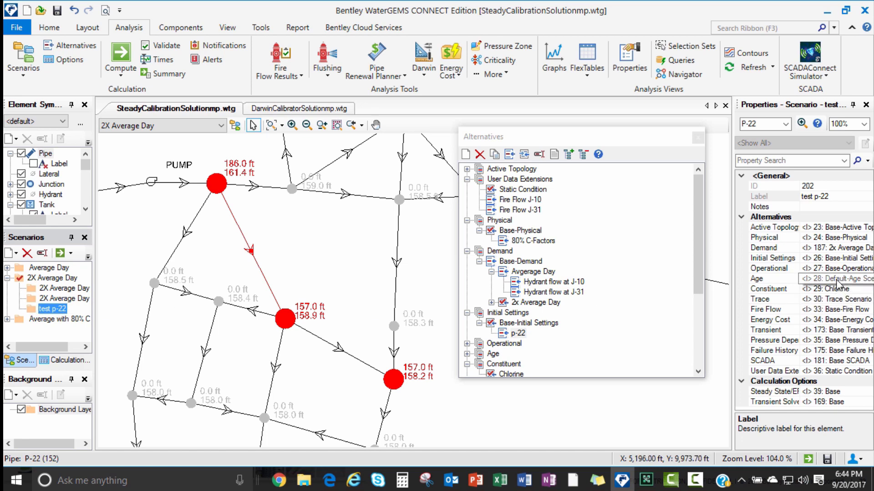
left_click(840, 260)
left_click(867, 258)
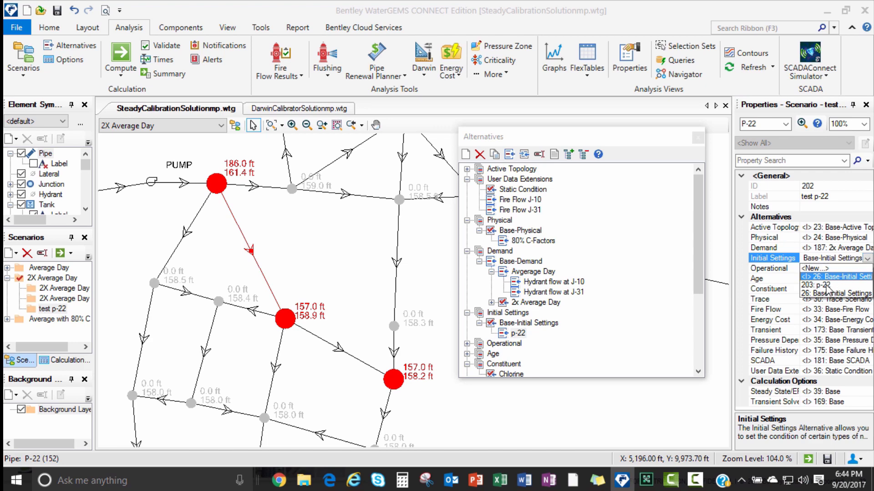
left_click(825, 285)
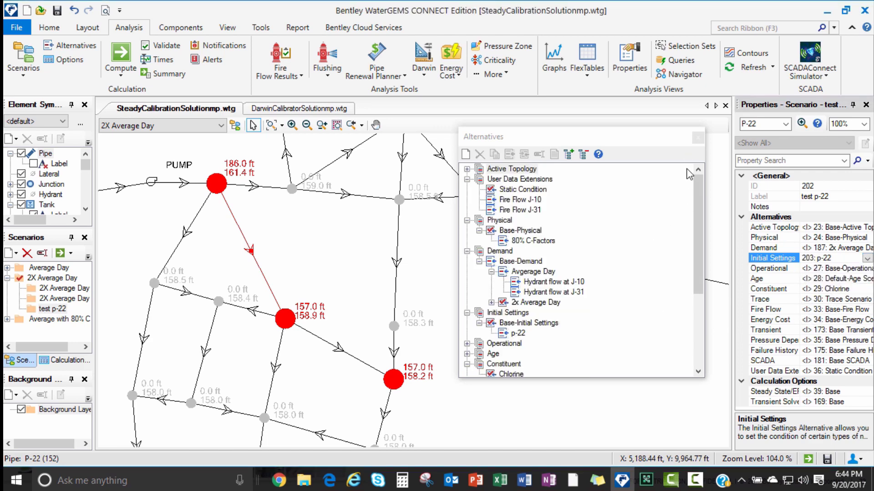
left_click(698, 138)
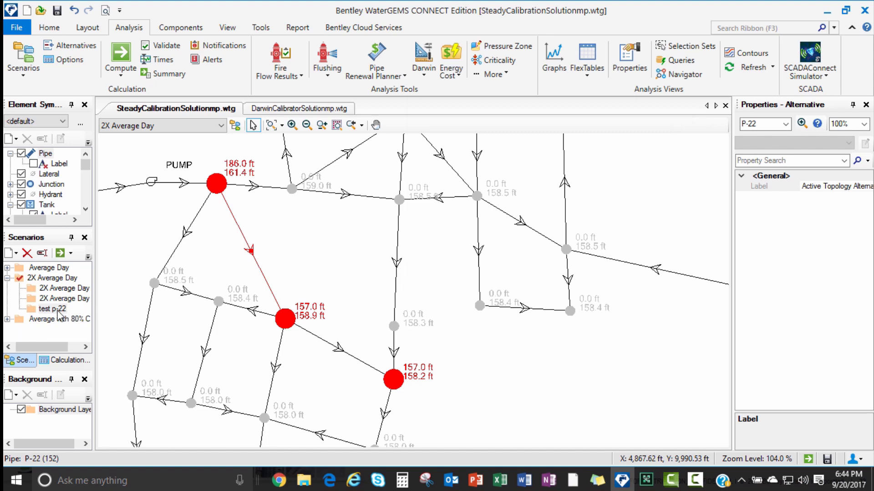
- Make test p-22 active, compute it, and inspect results at junctions J-1 and J-12
left_click(159, 127)
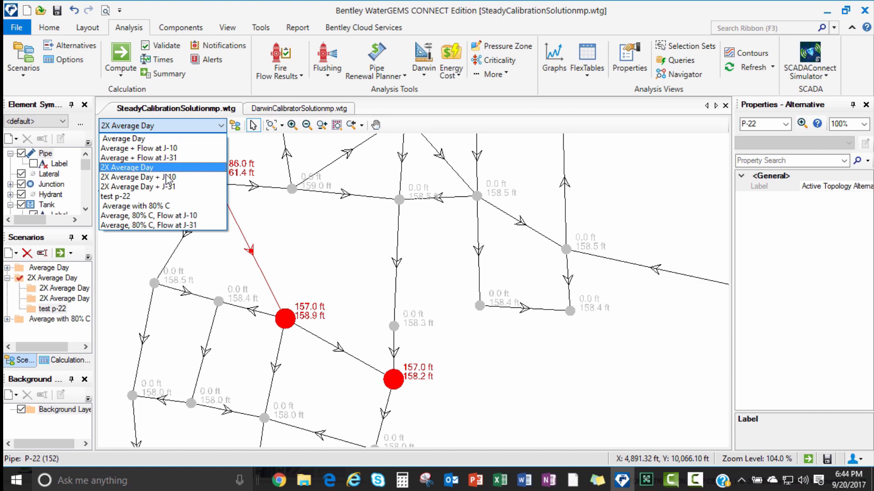
left_click(163, 197)
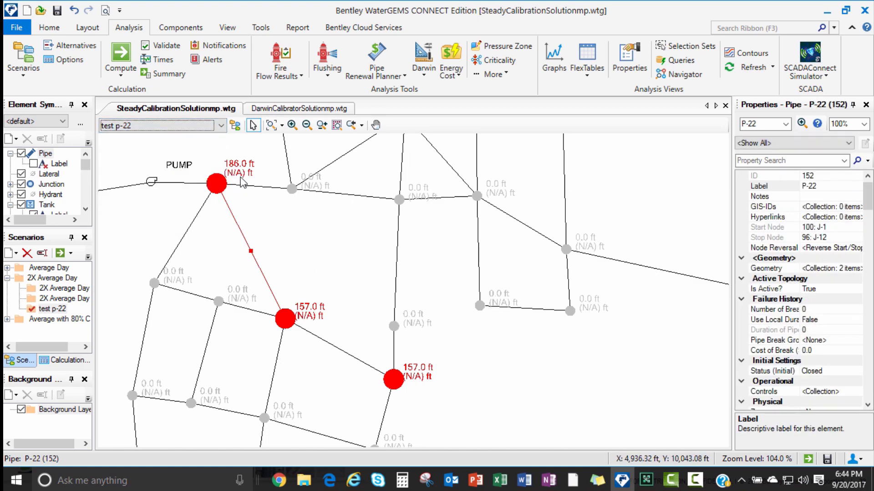
left_click(122, 54)
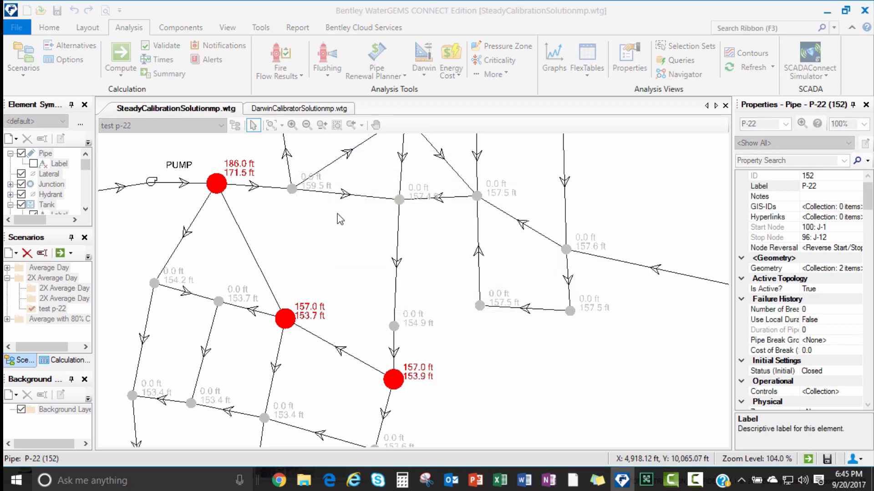
left_click(617, 160)
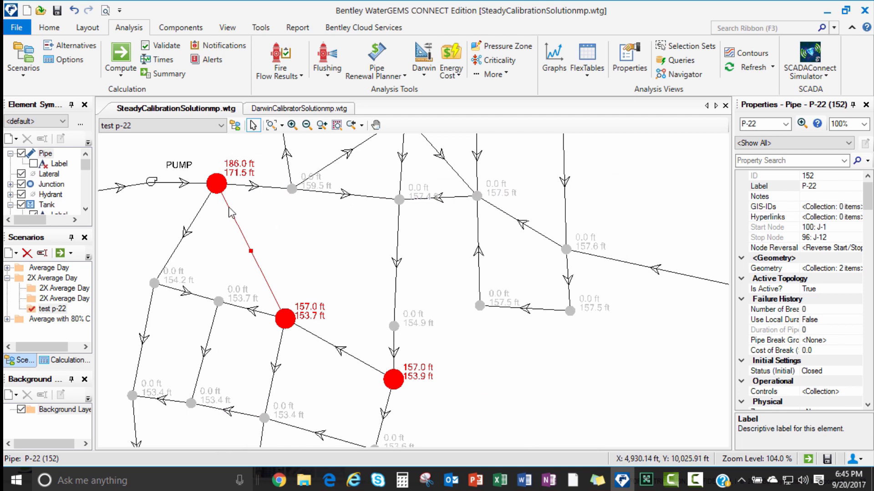
left_click(224, 188)
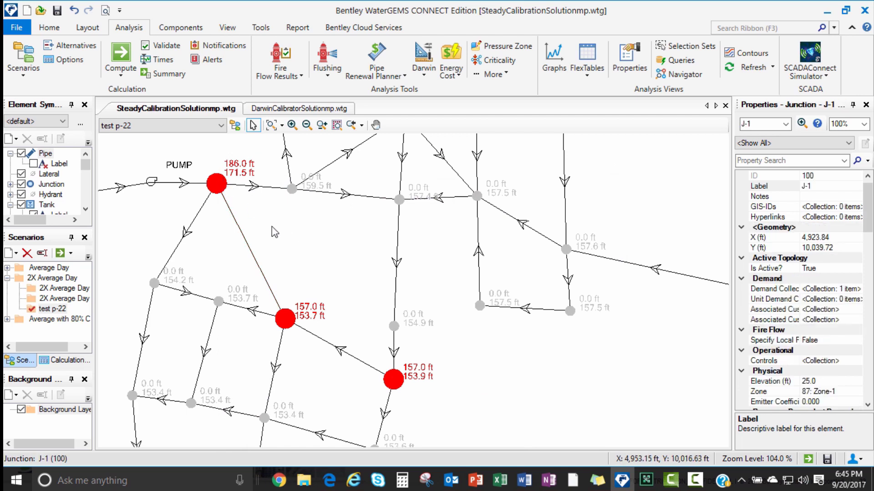
left_click(284, 317)
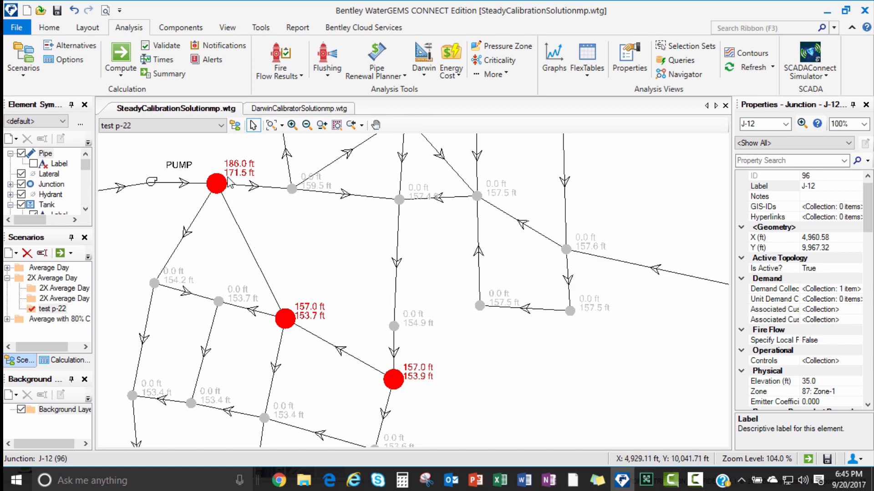
scroll(279, 226, "down", 1)
scroll(278, 225, "down", 1)
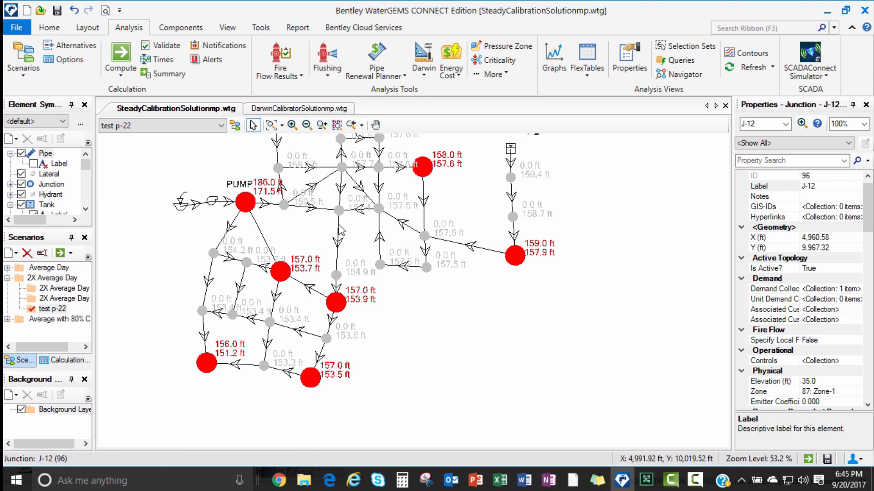
- Switch to DarwinCalibratorSolutionmp.wtg and launch Darwin Calibrator from the Darwin tools
left_click(278, 111)
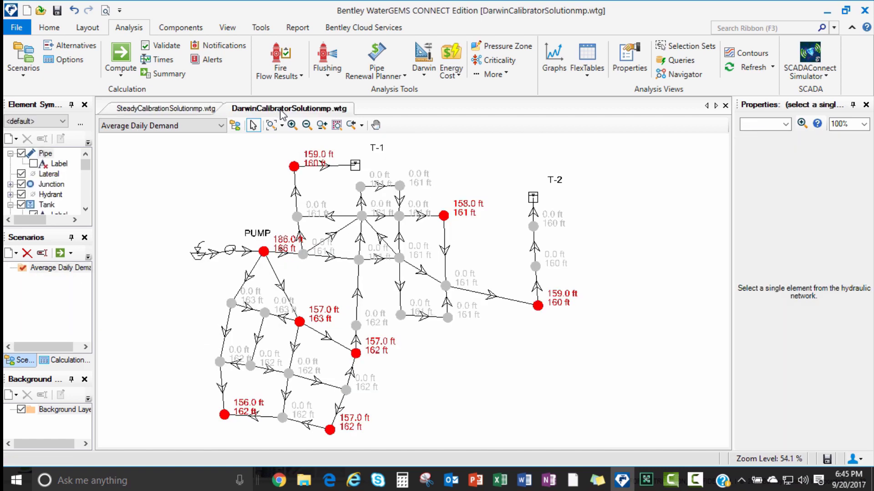
left_click(424, 72)
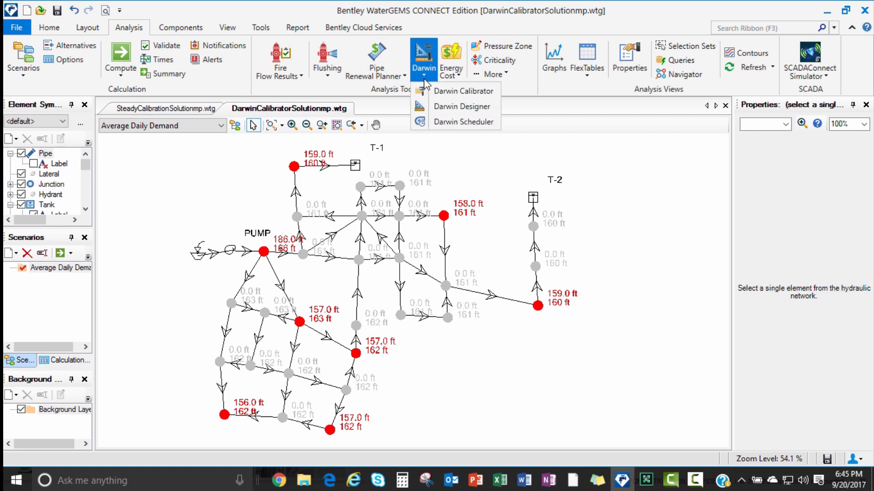
left_click(457, 94)
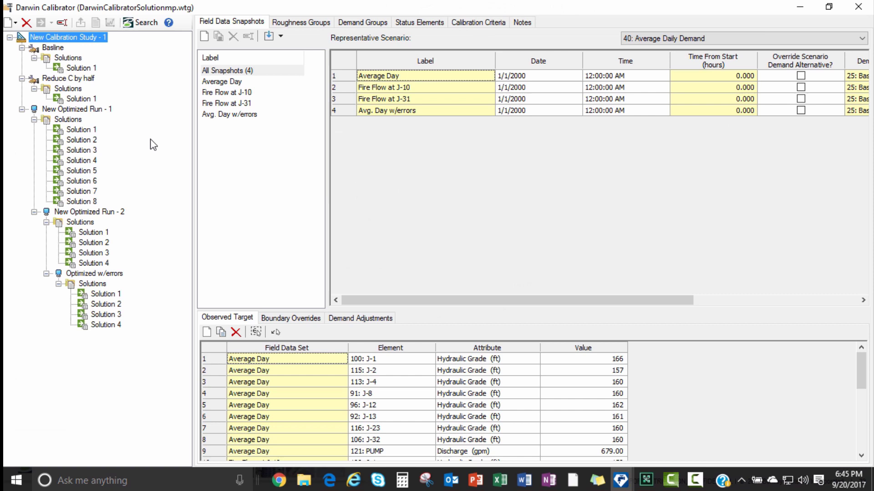
- Collapse the Basline, Reduce C by half and New Optimized Run - 1 branches, then restore and reposition the window
left_click(21, 47)
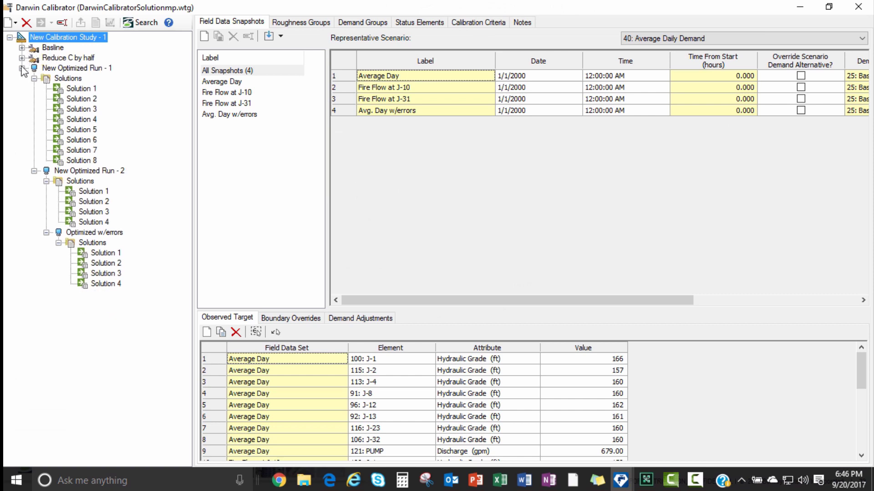
left_click(23, 68)
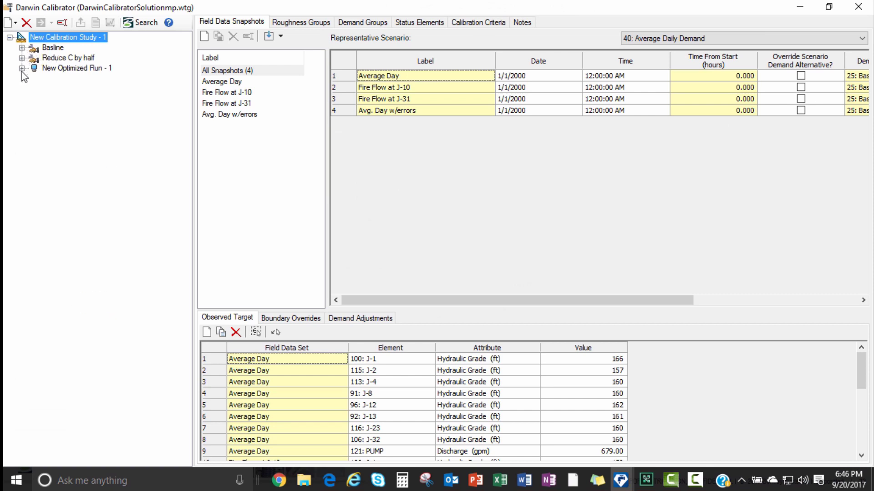
double_click(240, 8)
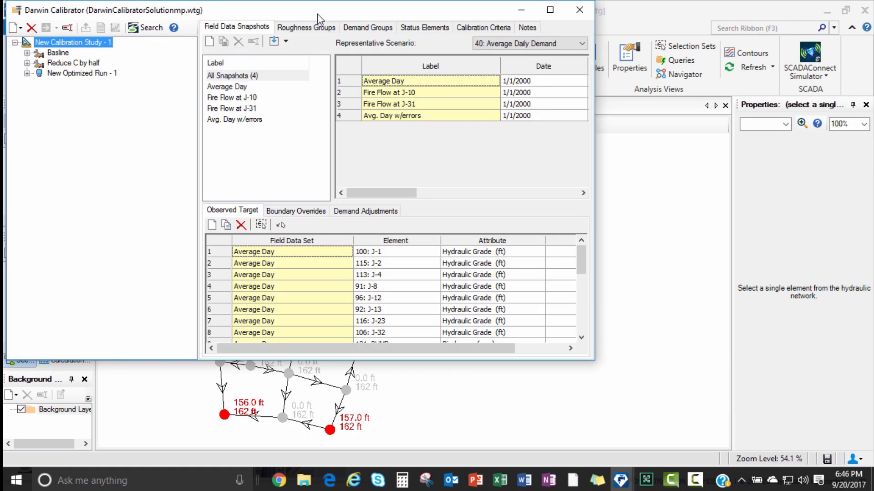
mouse_move(313, 15)
left_mouse_down()
mouse_move(549, 91)
mouse_move(515, 88)
left_mouse_up()
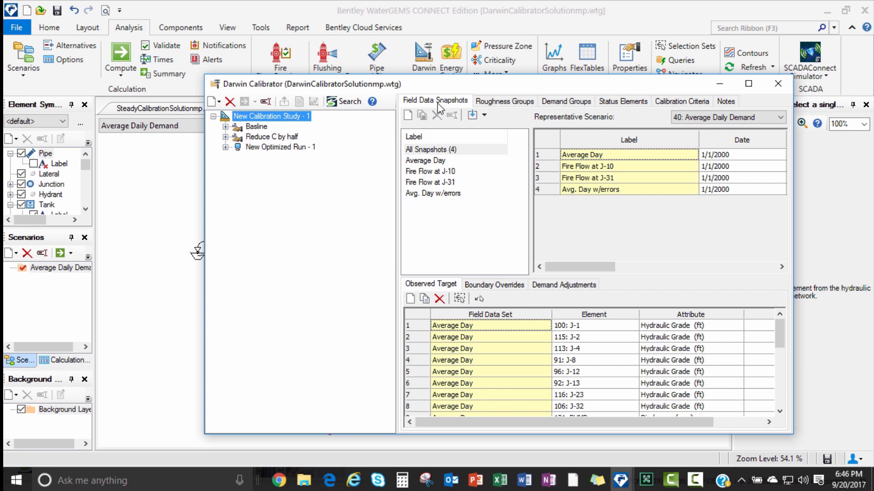
- Review the Fire Flow at J-10 snapshot and J-13 target, then the Average Day targets
left_click(438, 171)
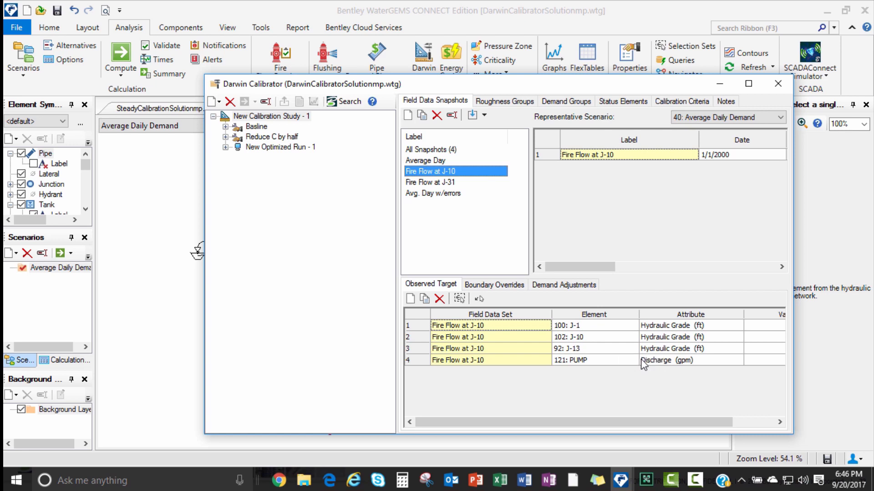
left_click(611, 348)
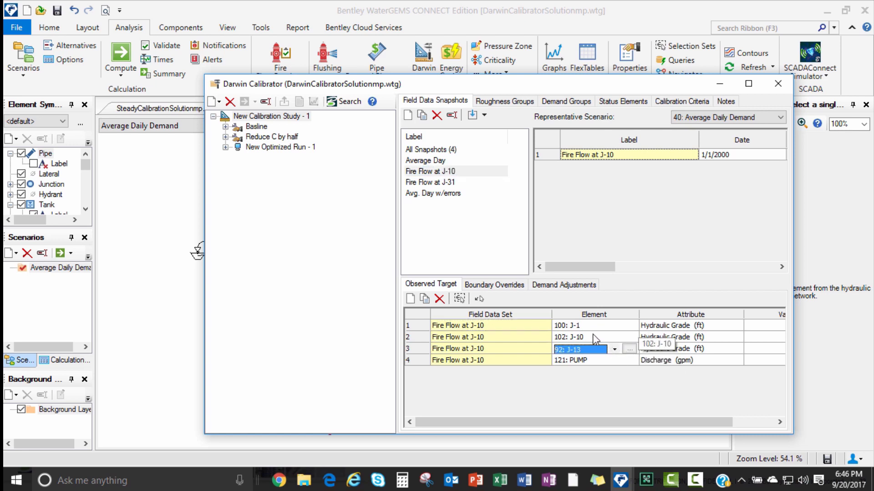
left_click(420, 161)
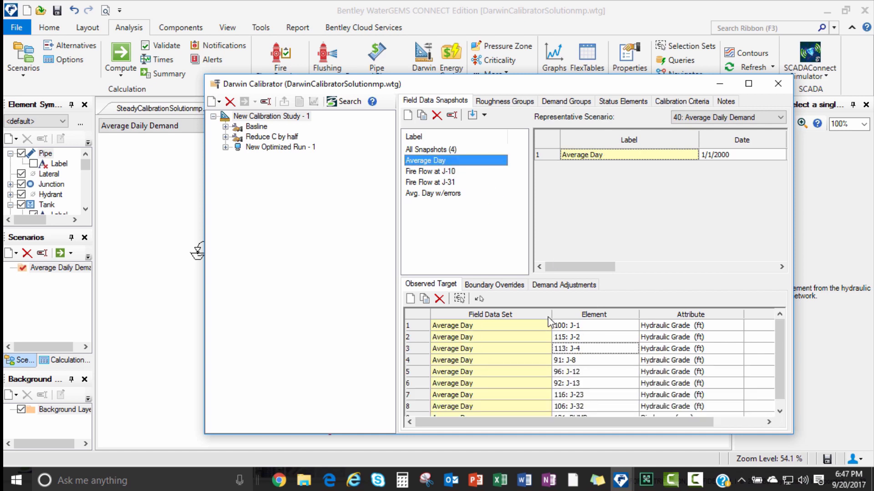
left_click_drag(782, 379, 784, 386)
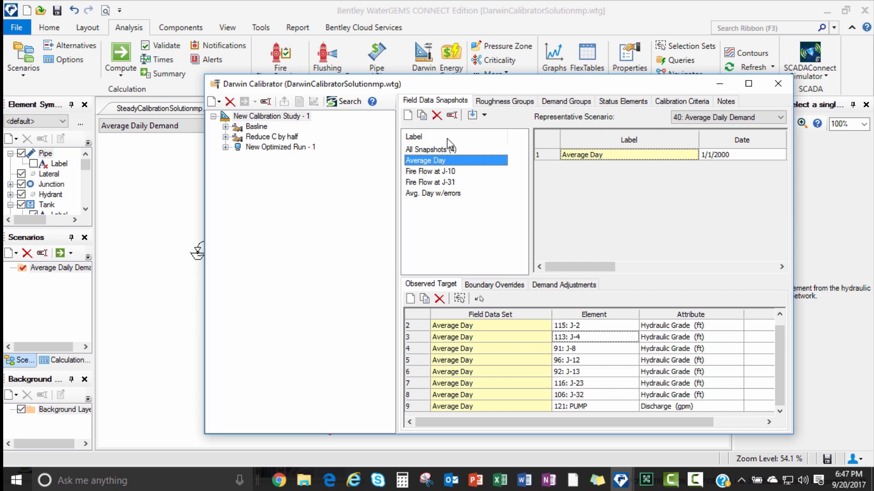
- Browse the roughness, demand, criteria and status tabs, then select Basline with 1.000 roughness multipliers
left_click(514, 106)
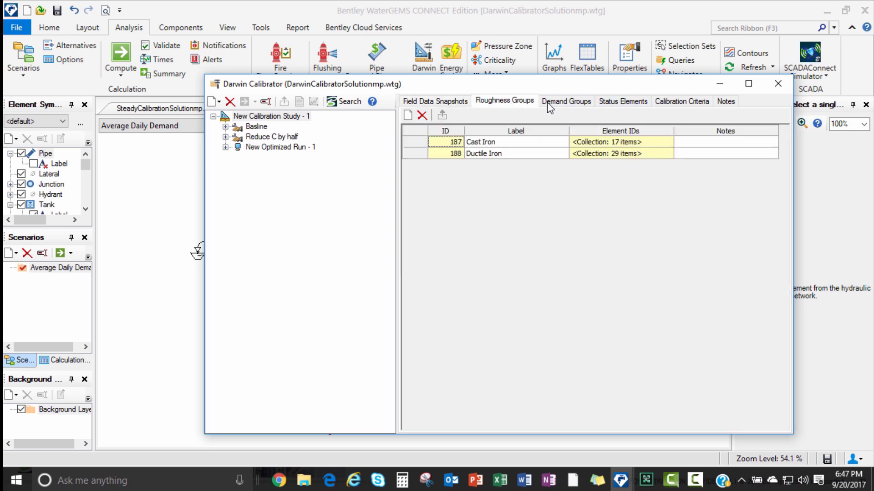
left_click(561, 102)
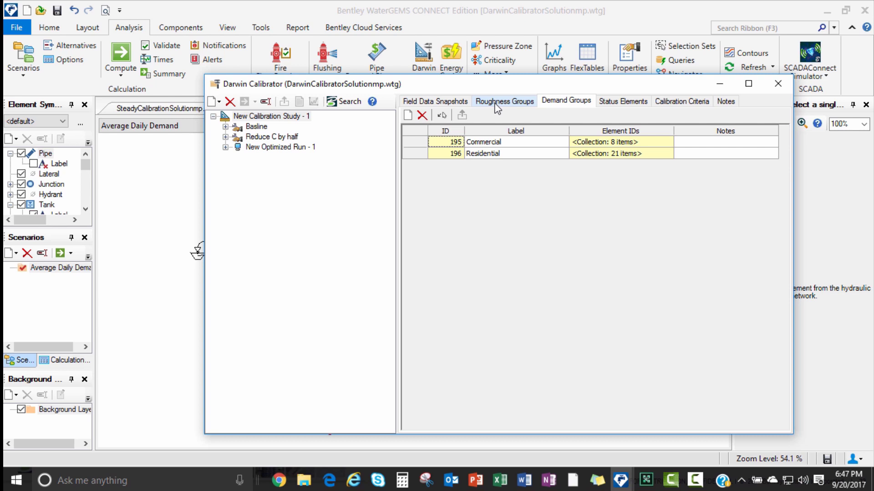
left_click(683, 103)
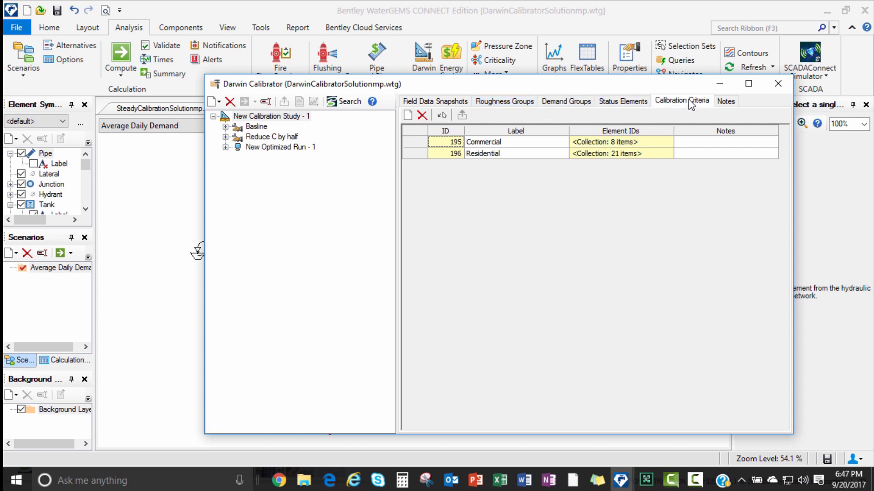
left_click(616, 106)
left_click(666, 104)
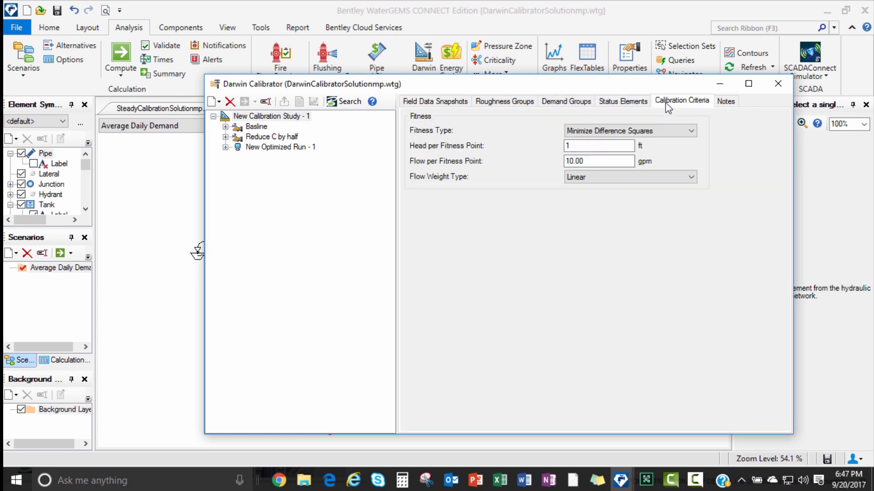
left_click(439, 103)
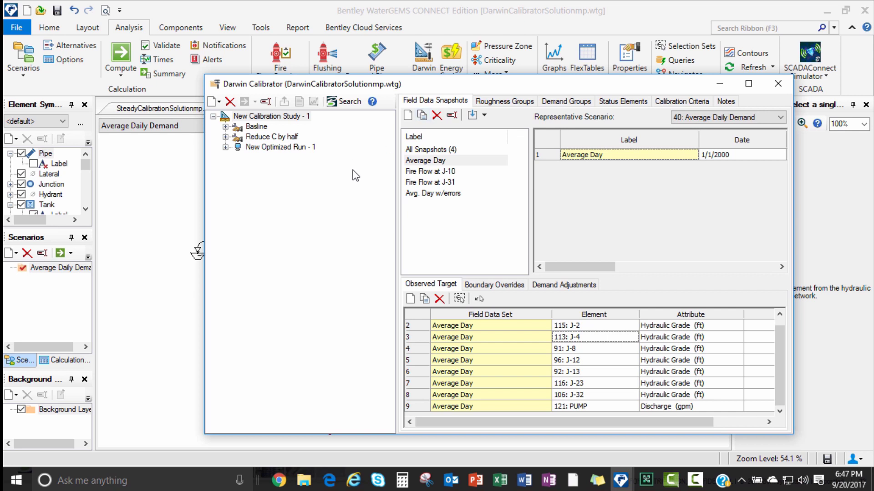
left_click(254, 127)
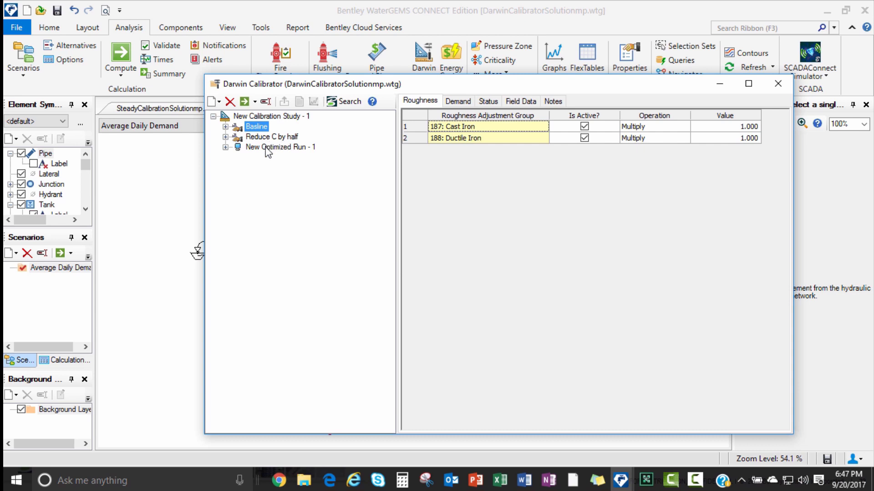
- Select New Optimized Run - 1 and review its demand, status and field data tabs
left_click(268, 148)
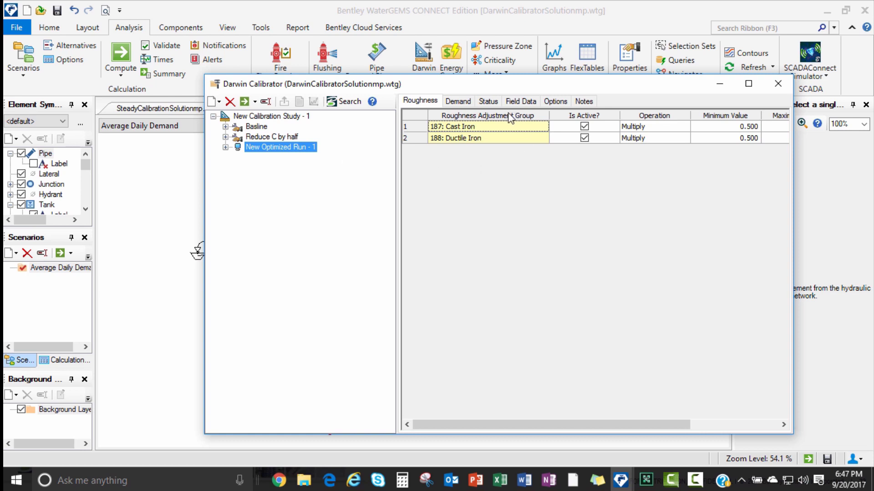
left_click(461, 101)
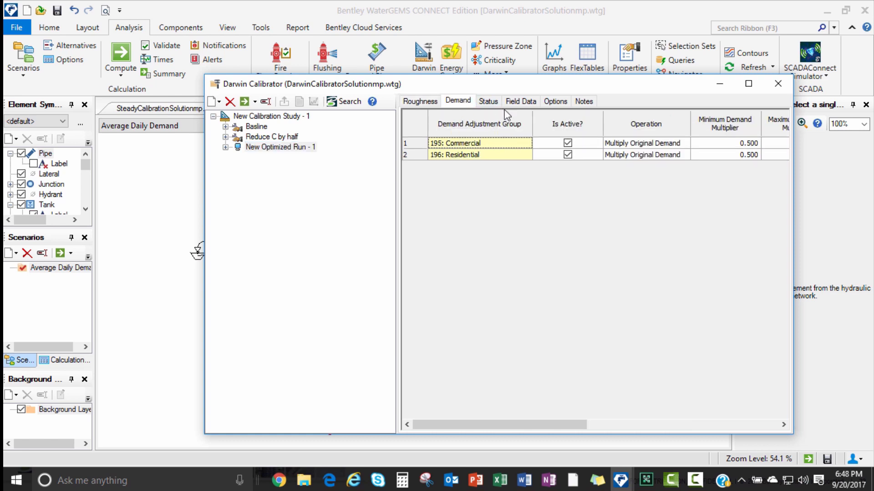
left_click(488, 101)
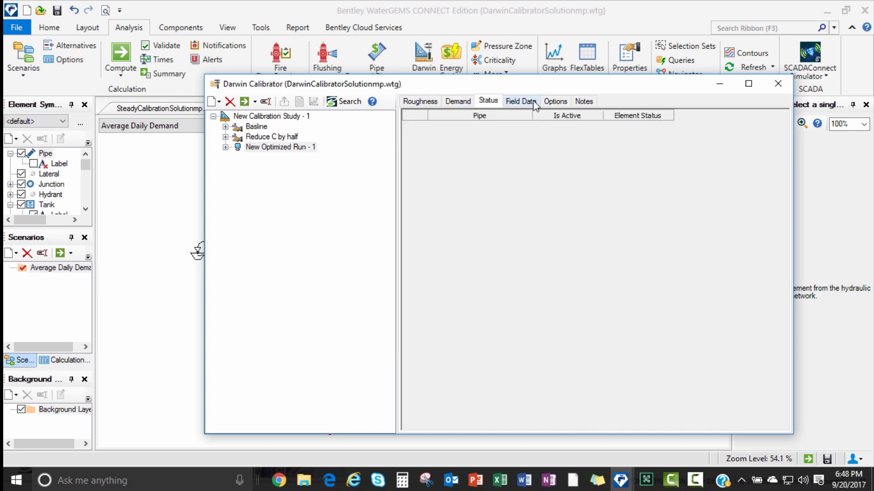
left_click(528, 103)
left_click(492, 104)
- On Field Data Snapshots, toggle Is Active for Fire Flow at J-31 off and back on
left_click(515, 103)
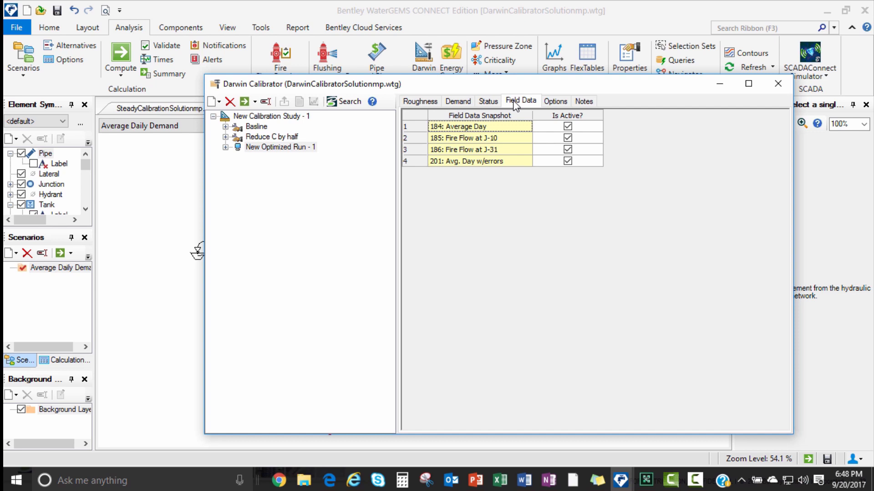
left_click(571, 162)
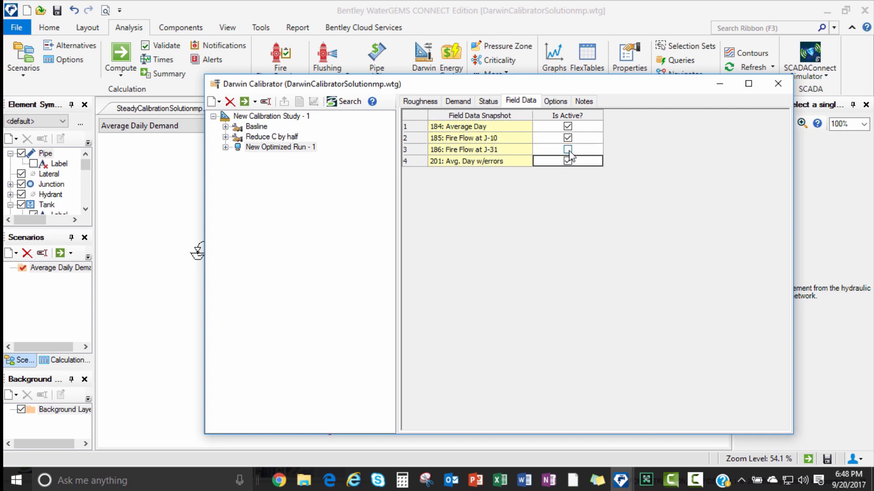
left_click(568, 150)
- Compute New Optimized Run - 1 and view its eight solutions, fitness 5.771 to 6.010
left_click(244, 102)
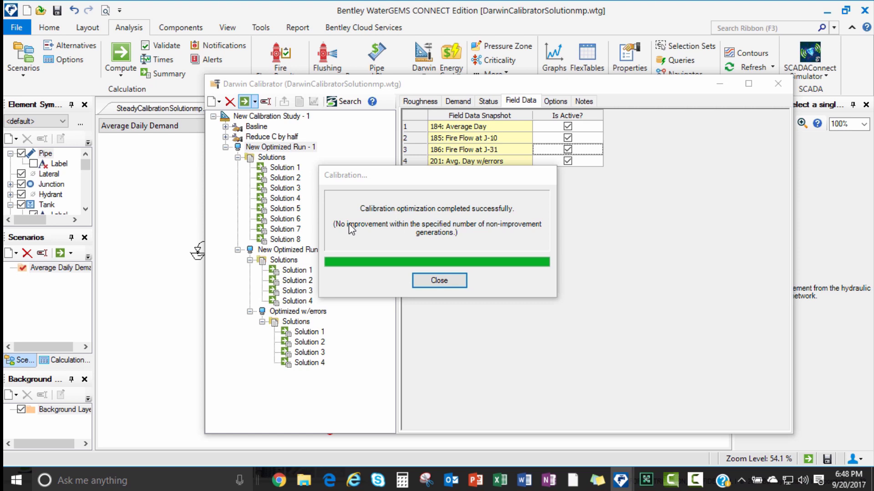
left_click(429, 284)
left_click(273, 158)
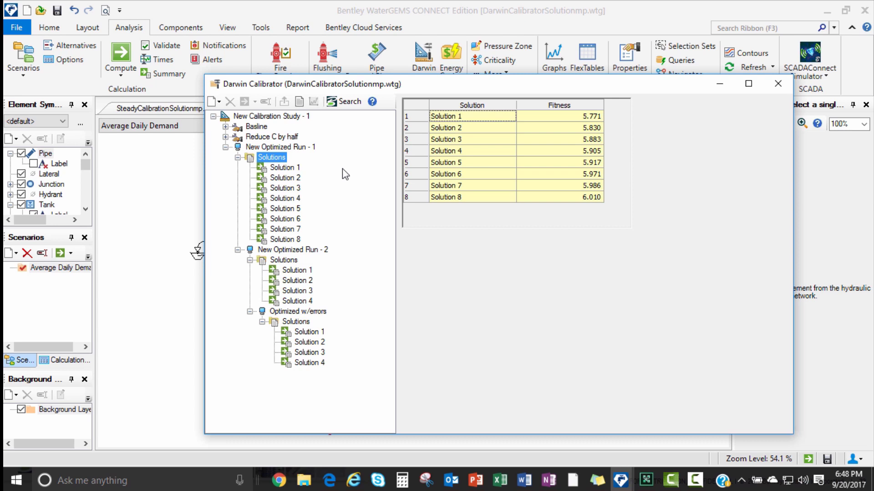
- Maximize the calibrator, inspect J-2 and J-28 demands, then show Solution 1's roughness results
left_click(284, 168)
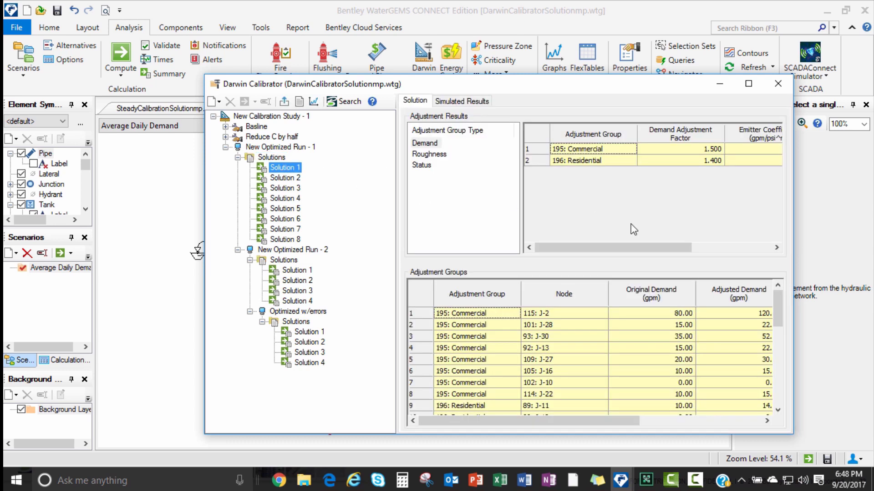
double_click(604, 86)
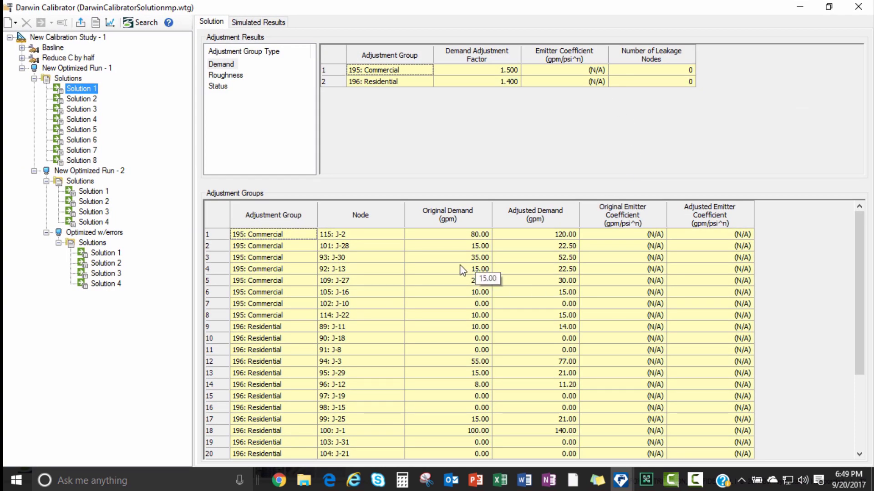
left_click(466, 239)
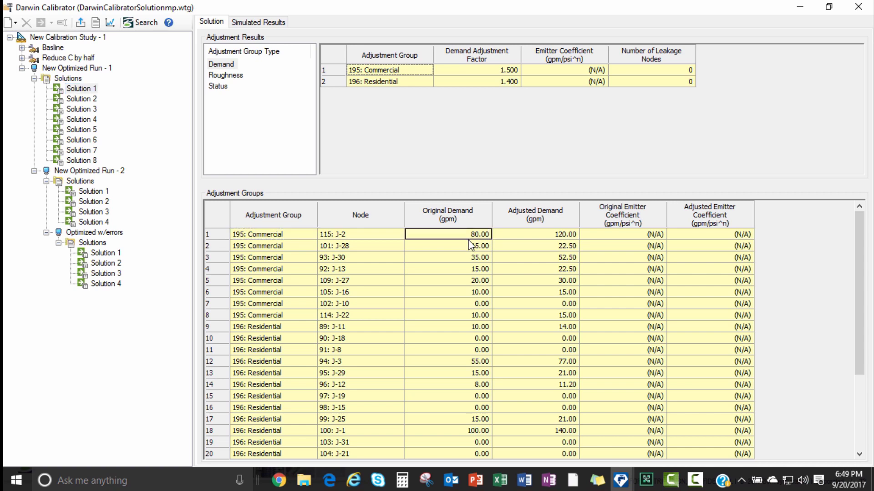
left_click(474, 249)
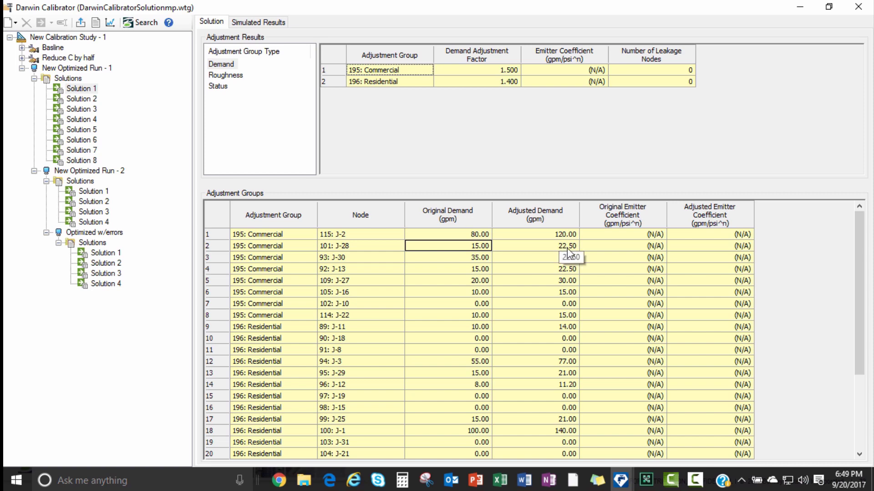
left_click(231, 76)
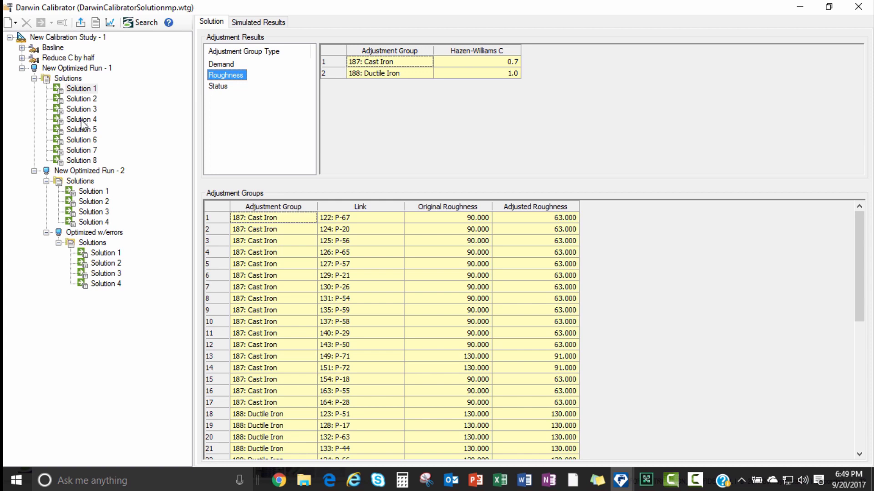
- Compare roughness results of Solutions 4, 5 and 7, ending on Solution 5 (Cast Iron 0.8)
left_click(81, 121)
left_click(84, 131)
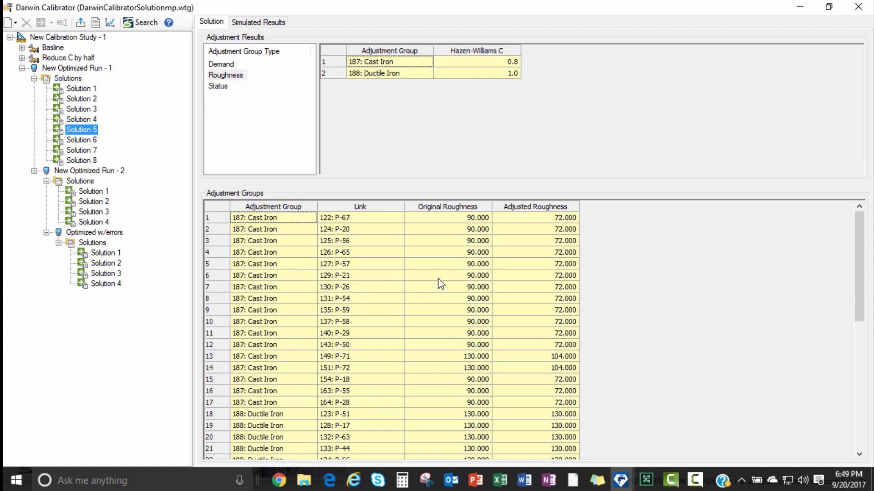
left_click(83, 141)
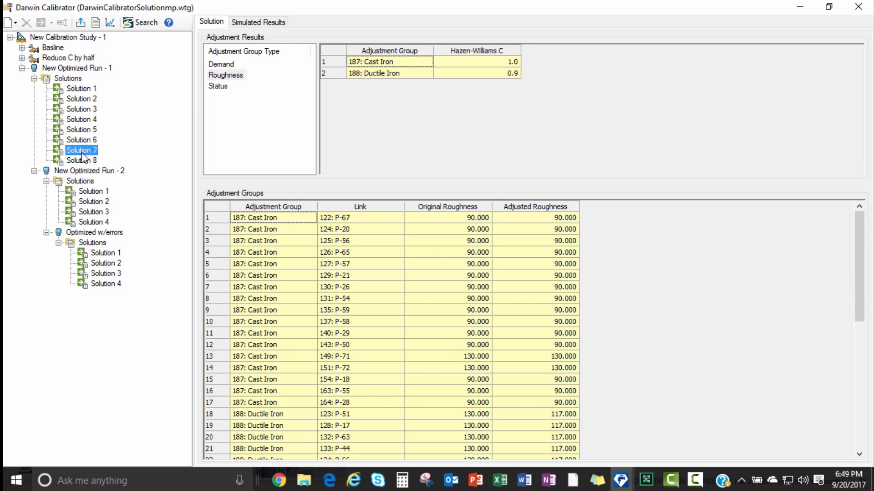
key("Up")
left_click(80, 131)
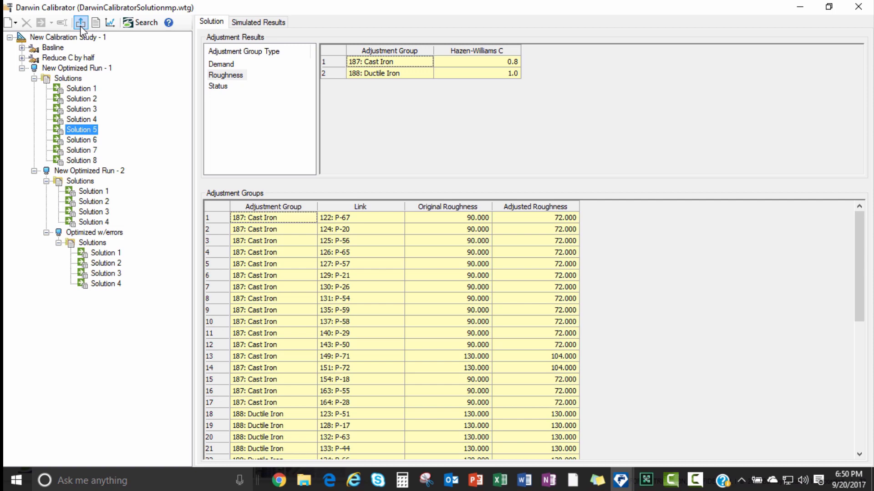
- Export Solution 5 to a new scenario and close the Darwin Calibrator
left_click(83, 26)
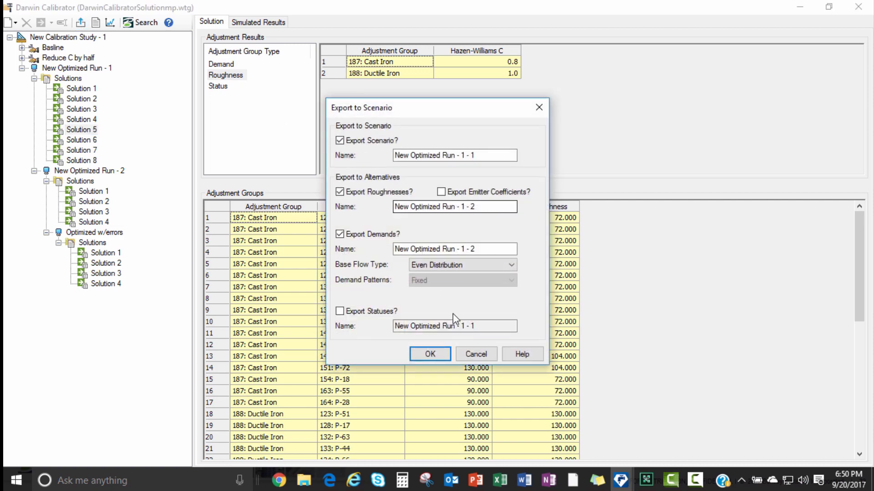
left_click(420, 353)
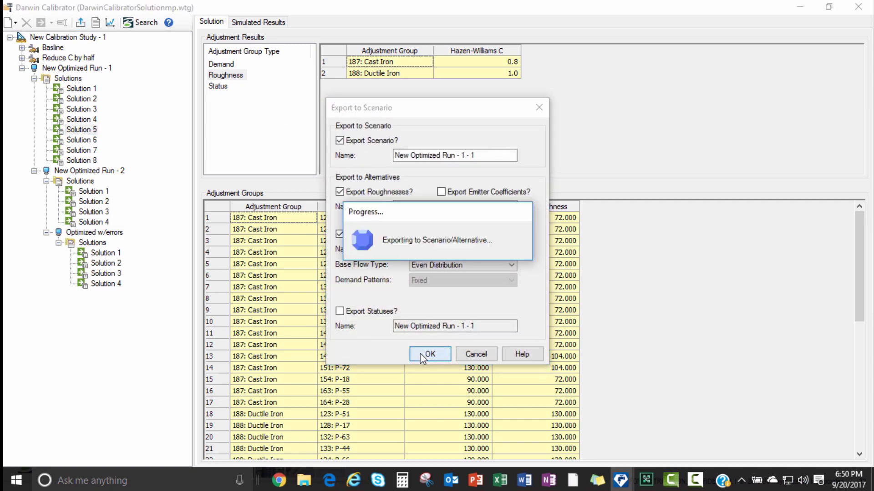
left_click(547, 287)
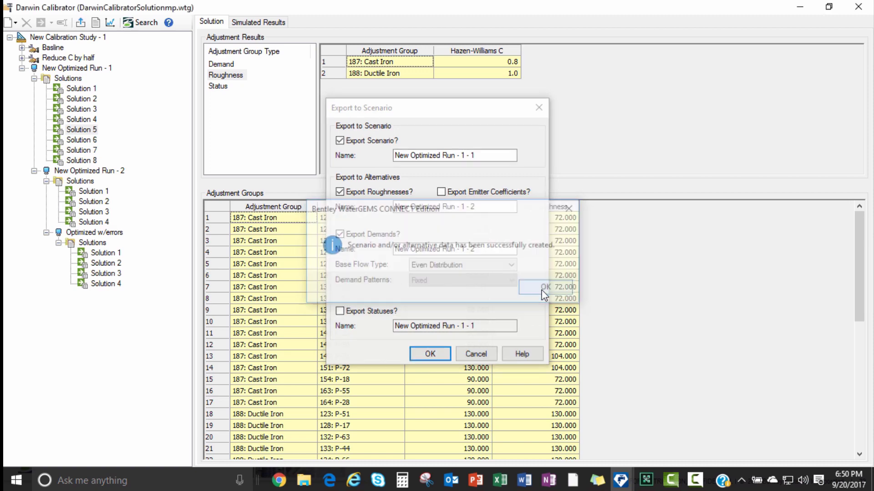
left_click(858, 7)
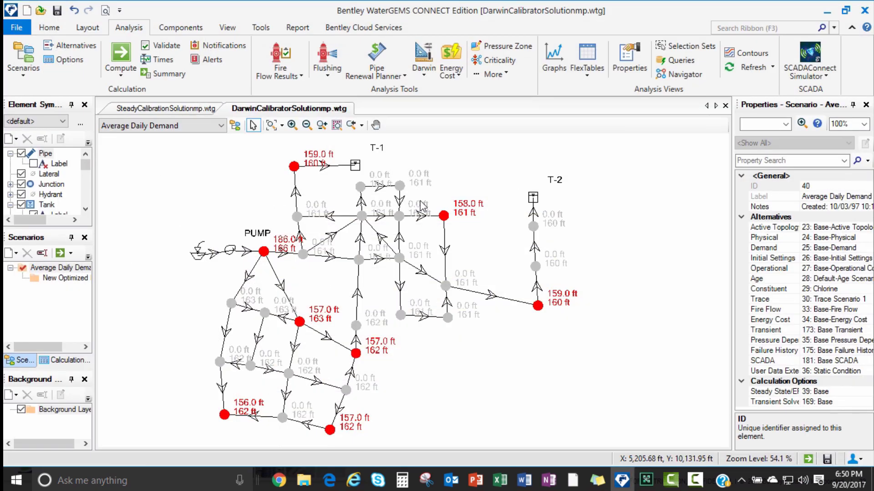
- Make New Optimized Run - 1 - 1 the active scenario and compute it
left_click(142, 130)
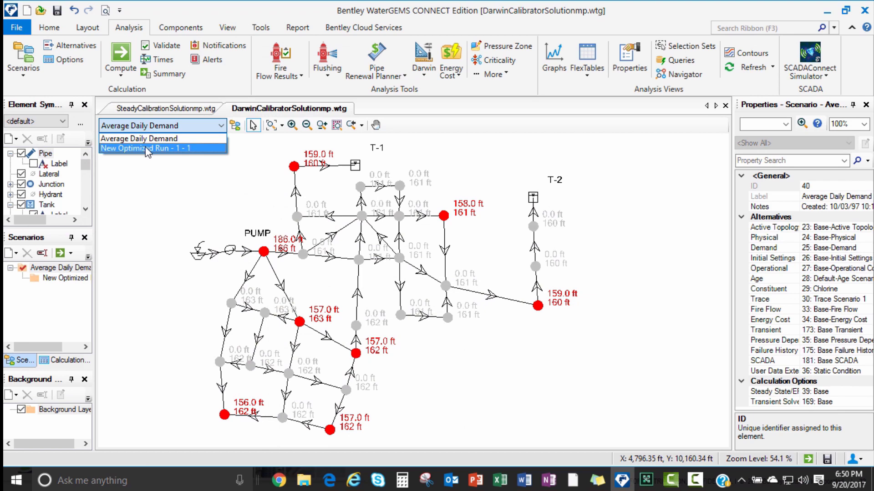
left_click(146, 149)
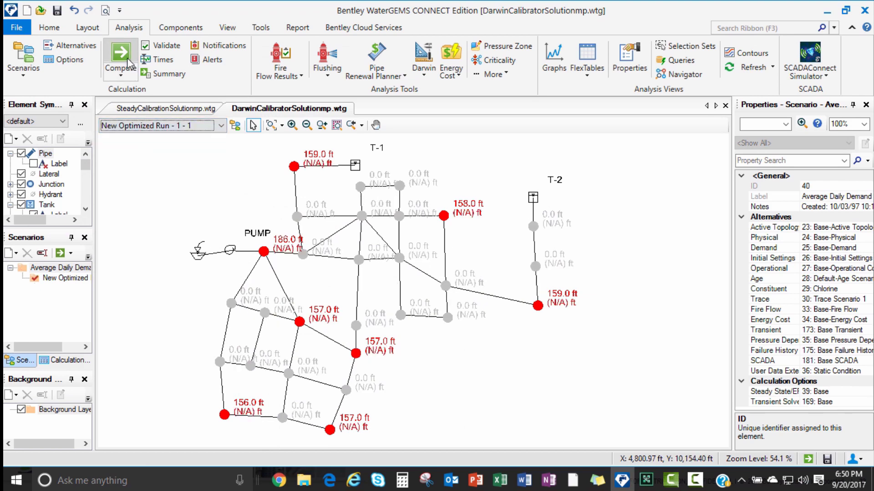
left_click(130, 64)
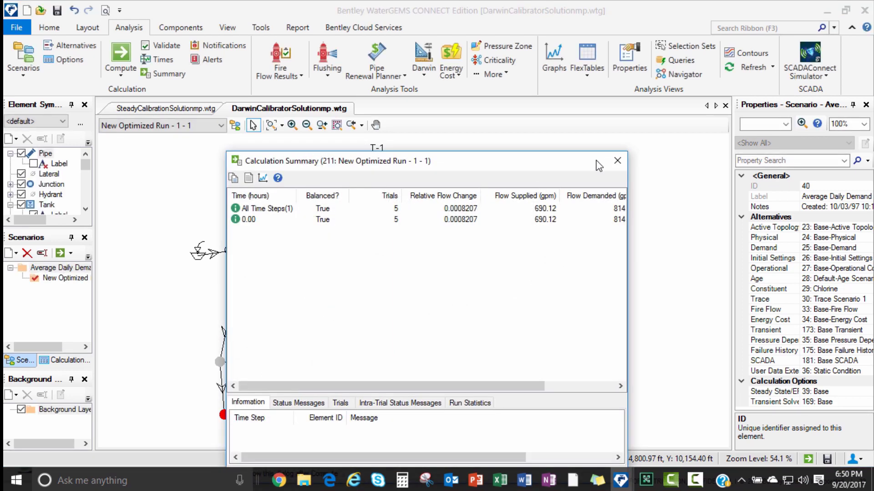
left_click(609, 166)
scroll(309, 330, "up", 2)
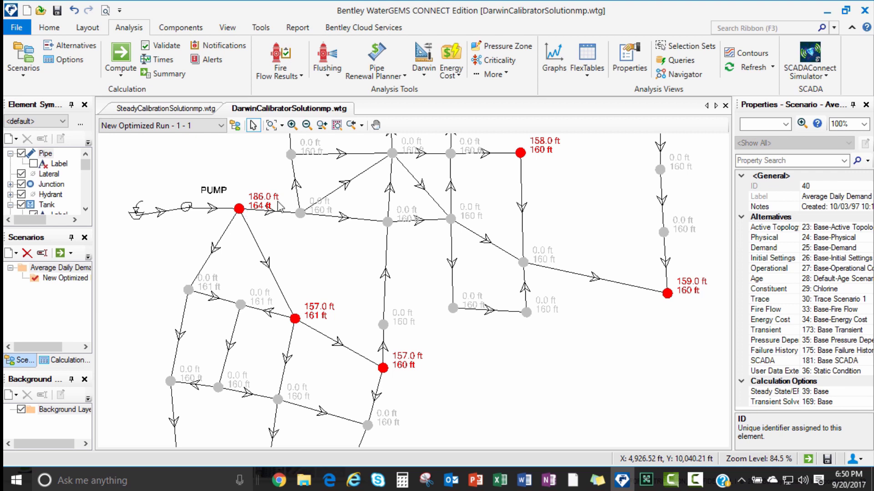
- Reopen Darwin Calibrator, collapse New Optimized Run - 1 and inspect Commercial's demand multiplier settings
left_click(423, 65)
left_click(447, 91)
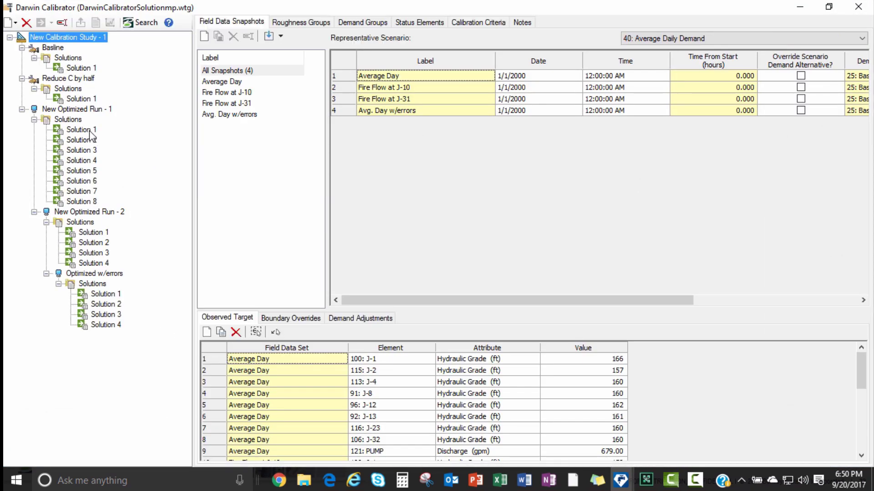
left_click(23, 109)
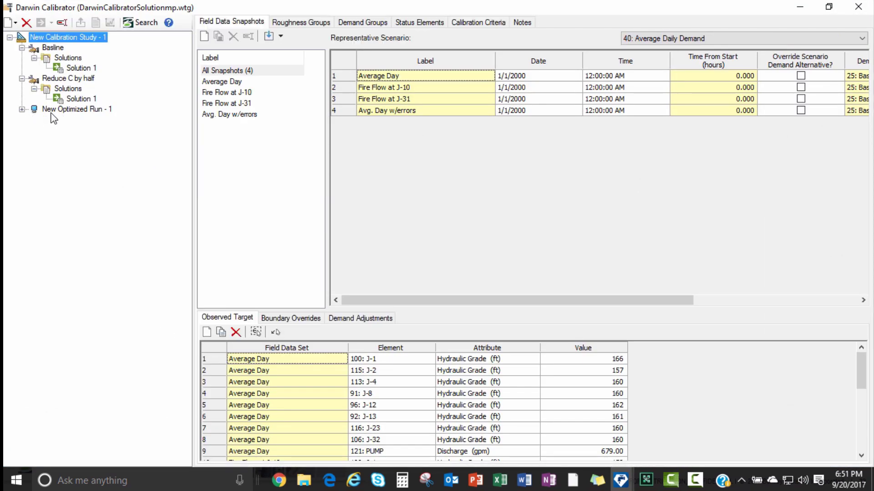
left_click(68, 110)
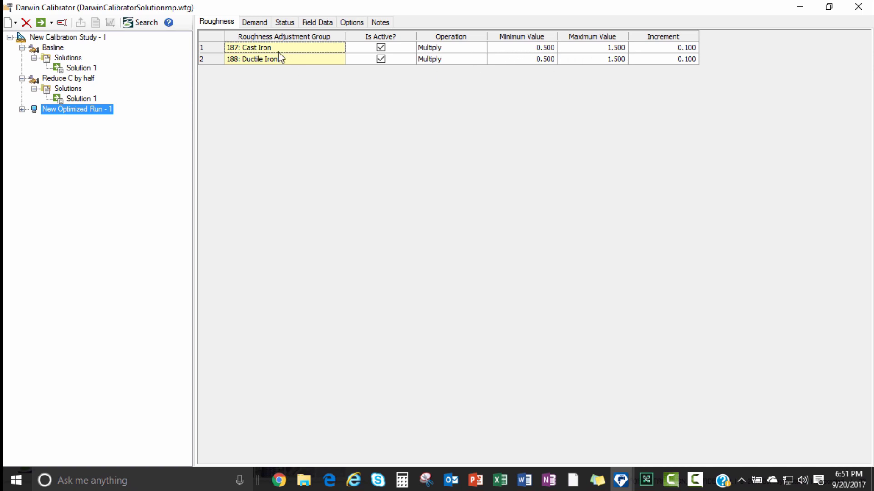
left_click(252, 22)
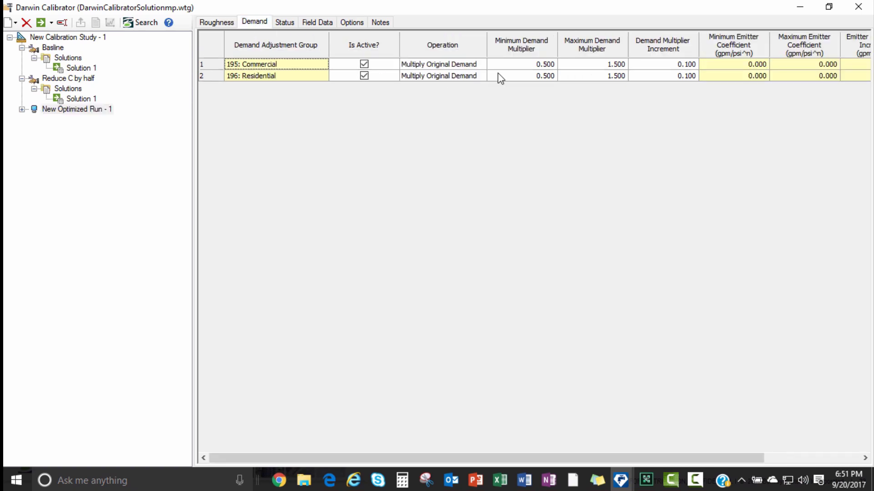
left_click(605, 65)
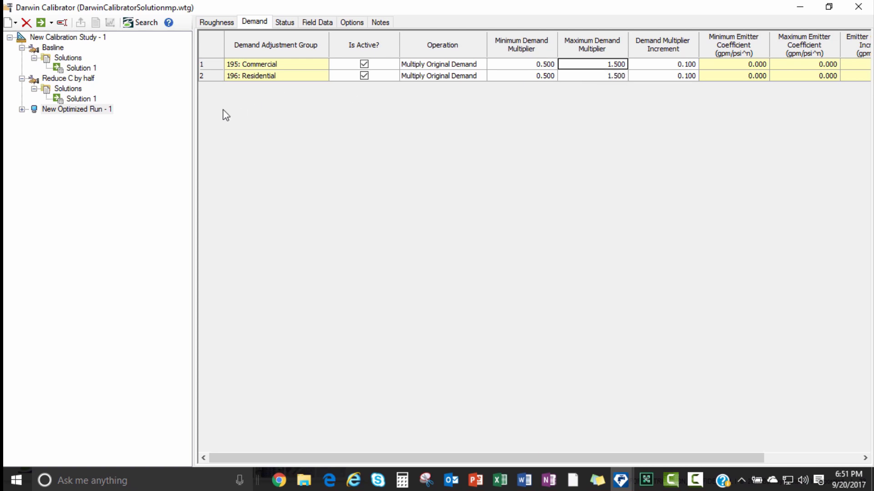
- Open New Optimized Run - 1's context and New menus without changes, then select New Calibration Study - 1
right_click(74, 113)
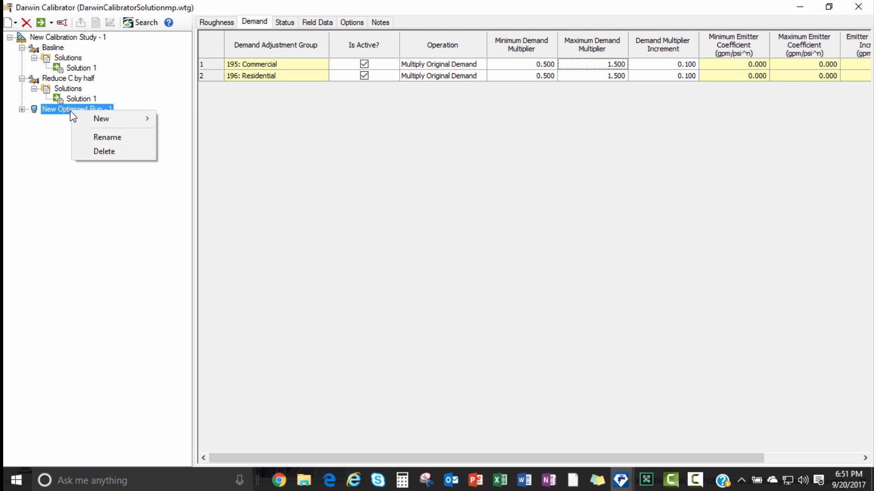
left_click(60, 117)
left_click(15, 23)
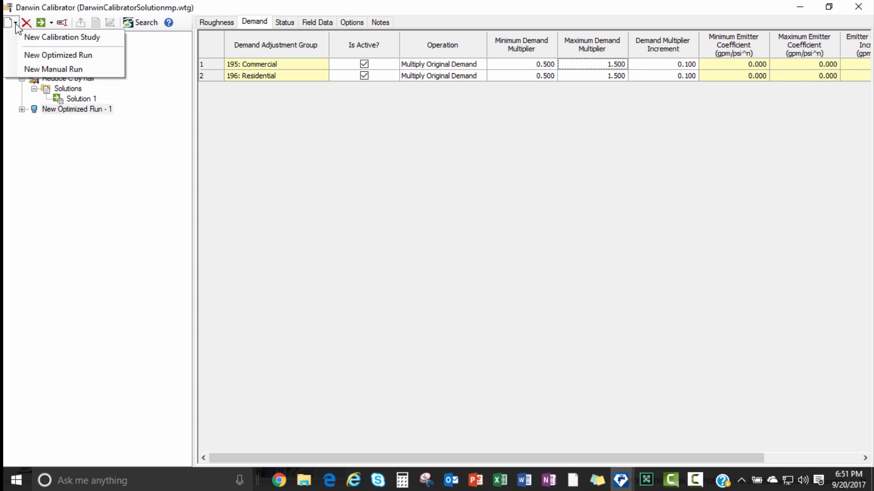
left_click(76, 141)
right_click(71, 117)
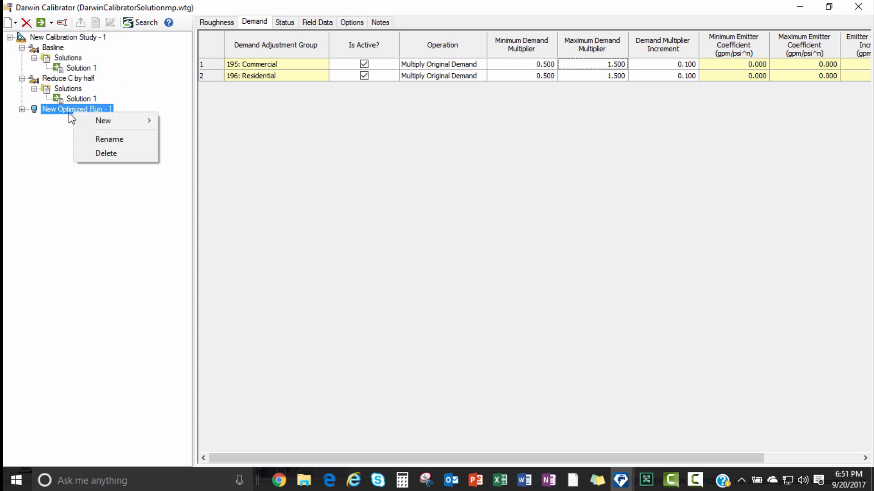
left_click(49, 39)
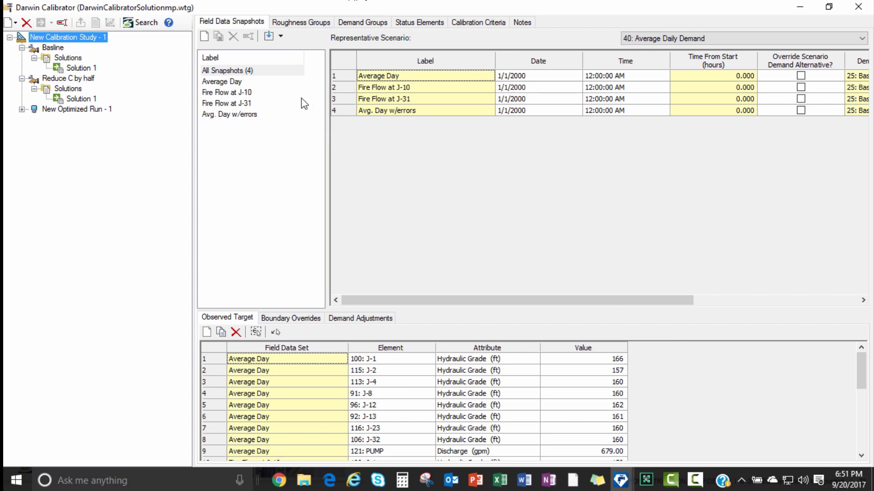
- Close the Darwin Calibrator window to return to the computed New Optimized Run - 1 - 1 network
left_click(858, 6)
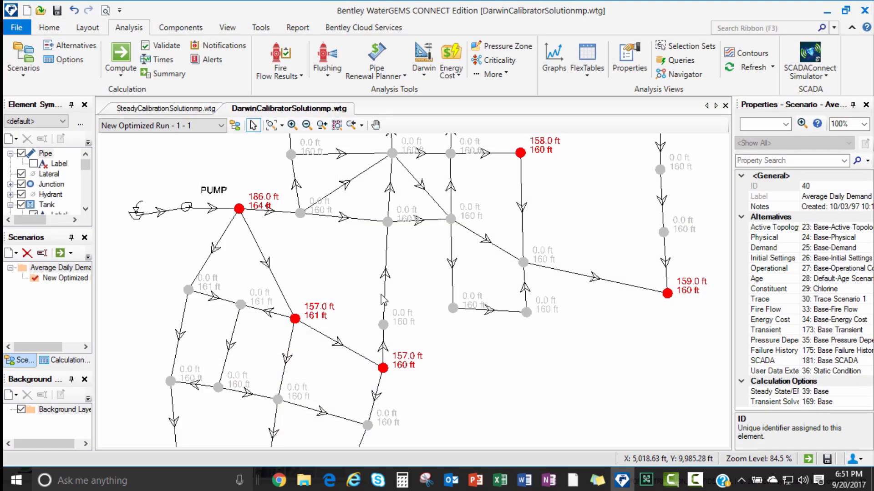